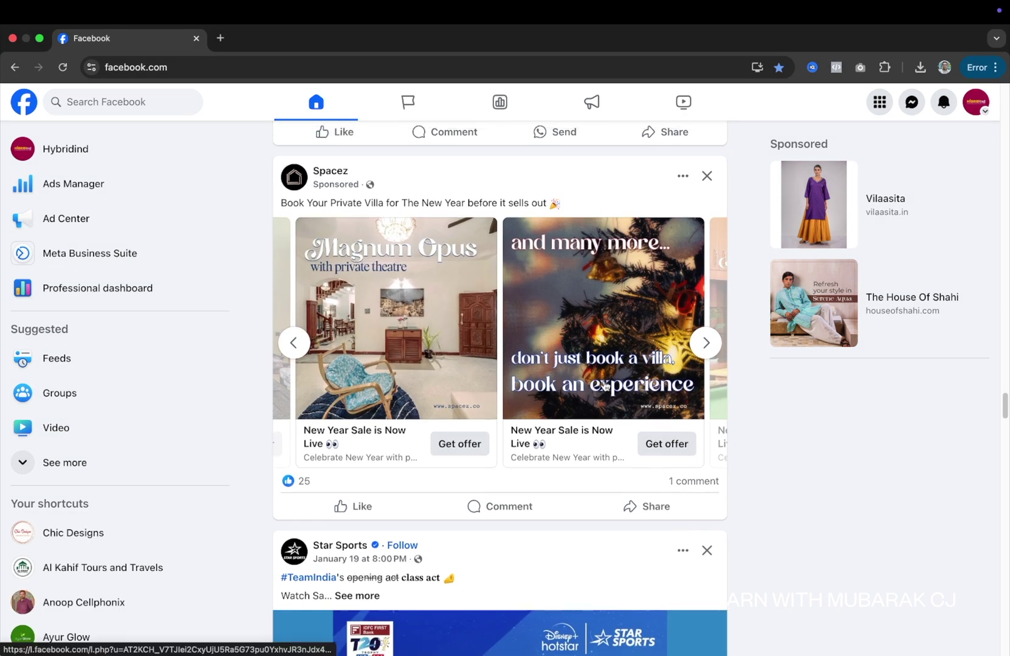
Step: Browse forward and back through the cards of the sponsored Spacez carousel ad in the Facebook feed
{"action": "scroll", "coordinate": [616, 391], "scroll_direction": "up", "scroll_amount": 3}
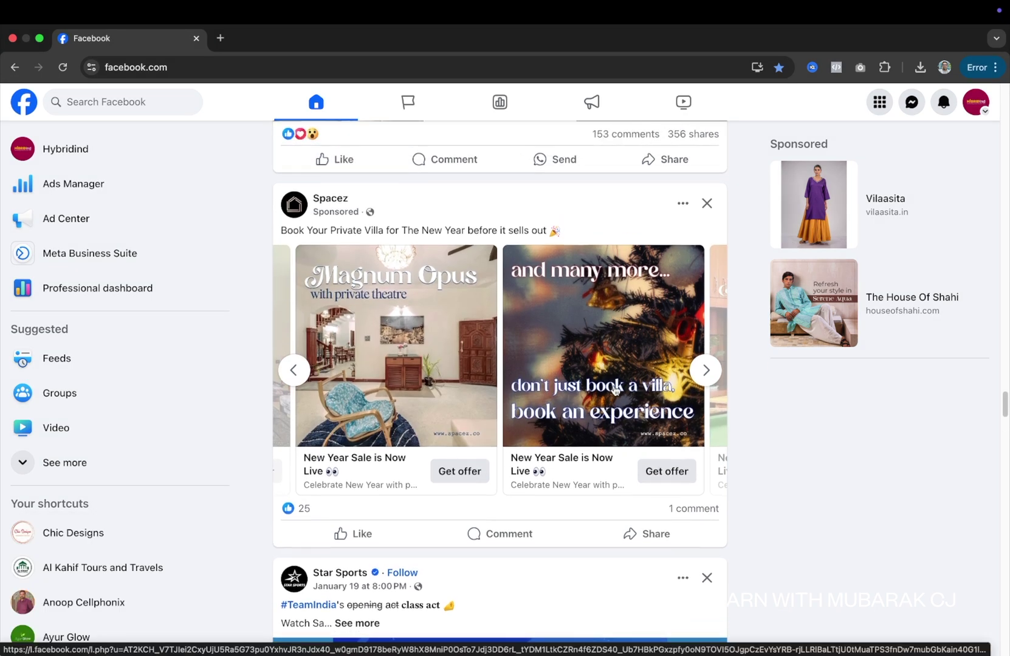
{"action": "scroll", "coordinate": [616, 391], "scroll_direction": "down", "scroll_amount": 2}
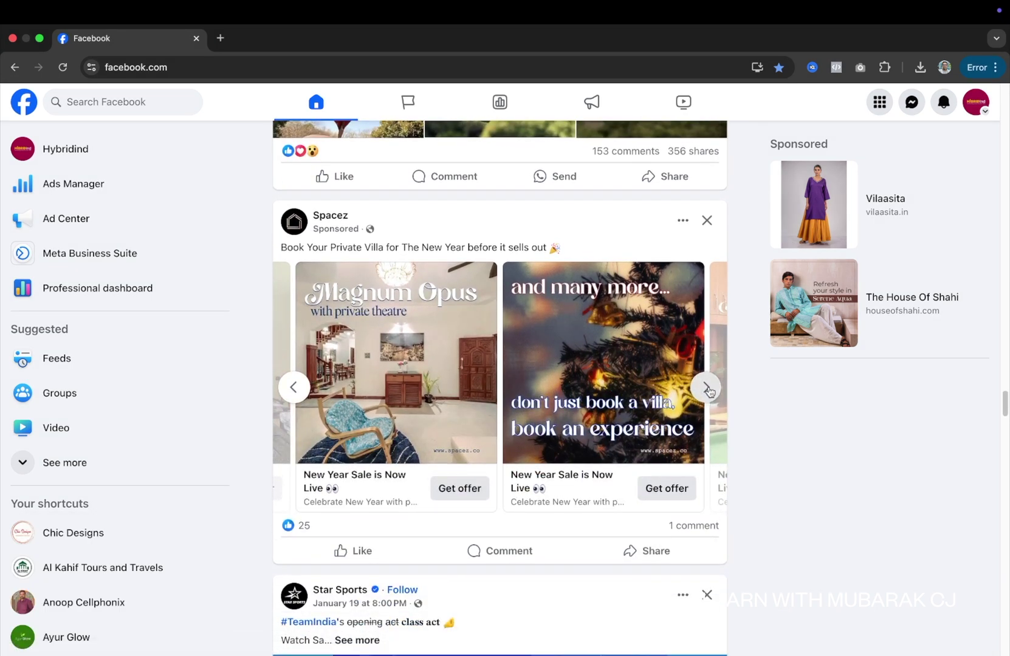
{"action": "left_click", "coordinate": [707, 388]}
{"action": "left_click", "coordinate": [707, 389]}
{"action": "left_click", "coordinate": [708, 390]}
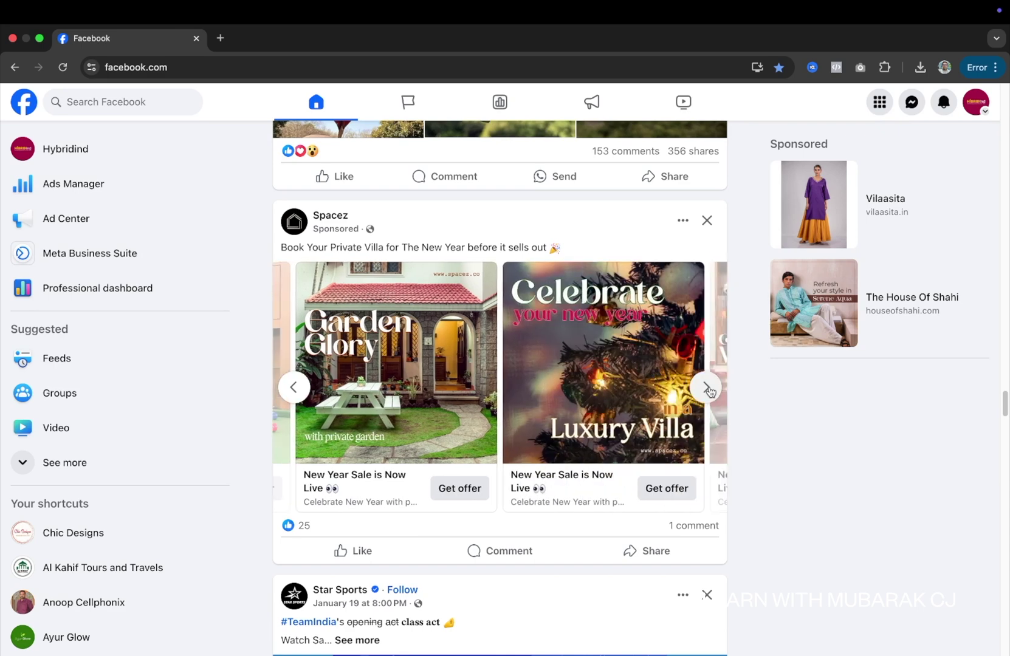
{"action": "left_click", "coordinate": [709, 390]}
{"action": "left_click", "coordinate": [709, 390]}
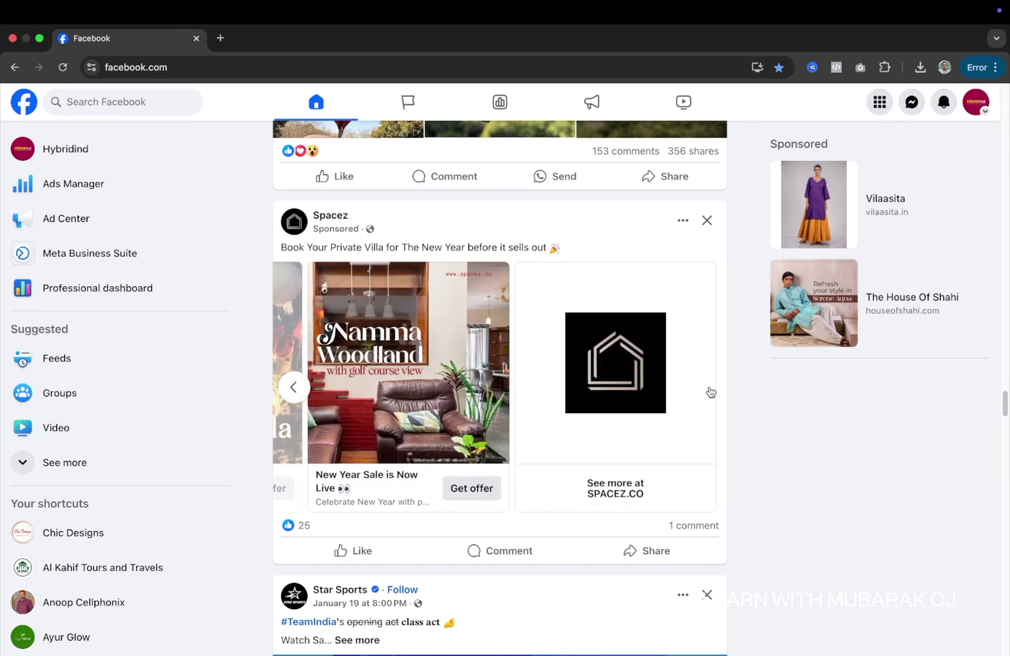
{"action": "left_click", "coordinate": [294, 388]}
{"action": "left_click", "coordinate": [293, 387]}
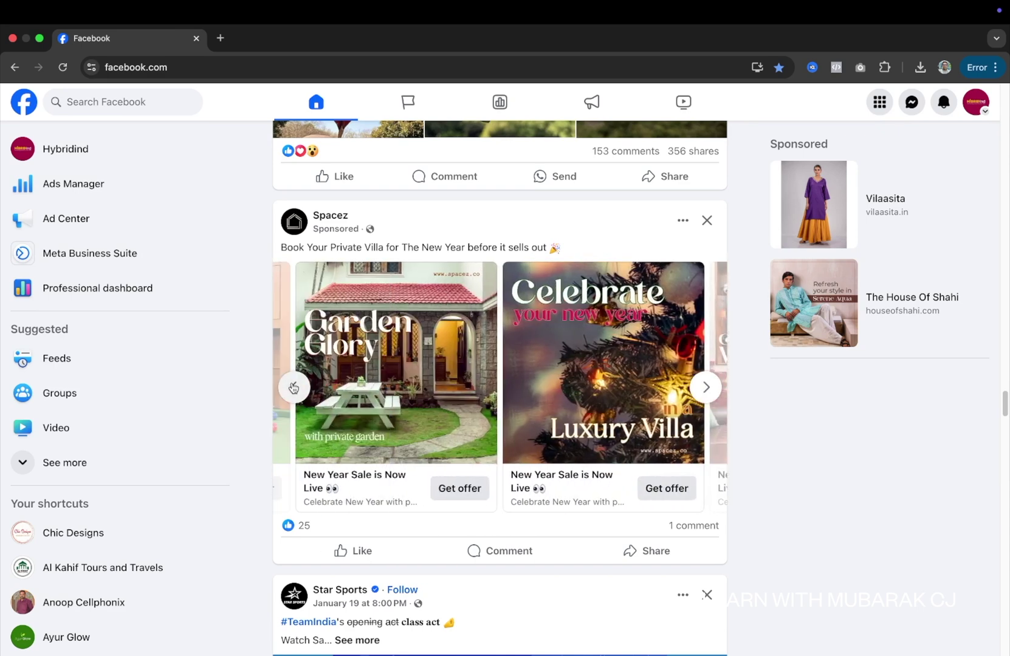
{"action": "left_click", "coordinate": [294, 387]}
{"action": "left_click", "coordinate": [293, 387]}
{"action": "left_click", "coordinate": [294, 387]}
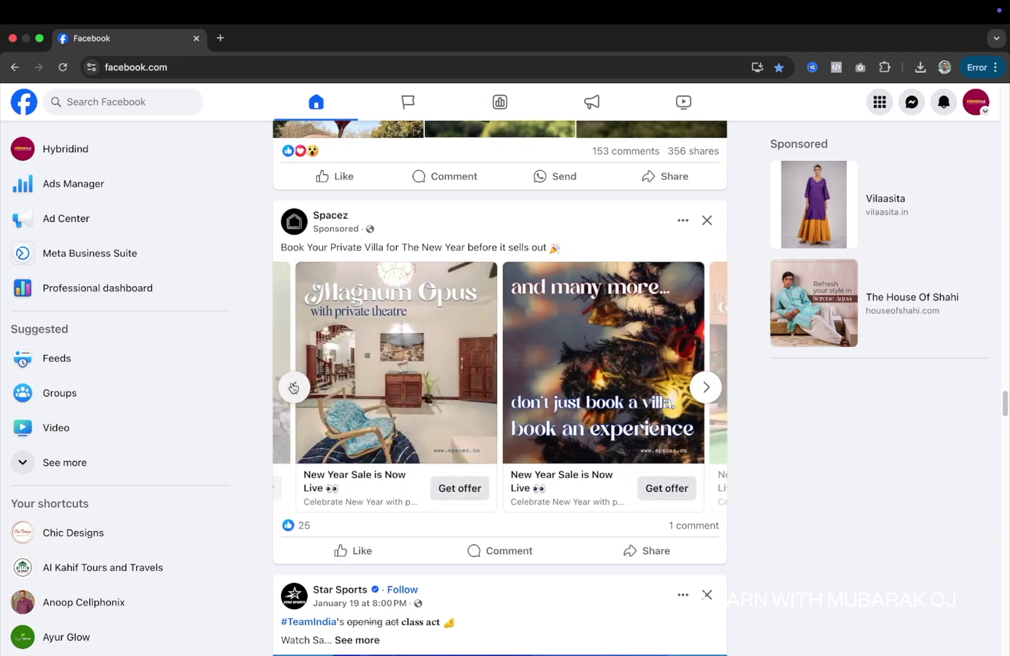
{"action": "left_click", "coordinate": [293, 387]}
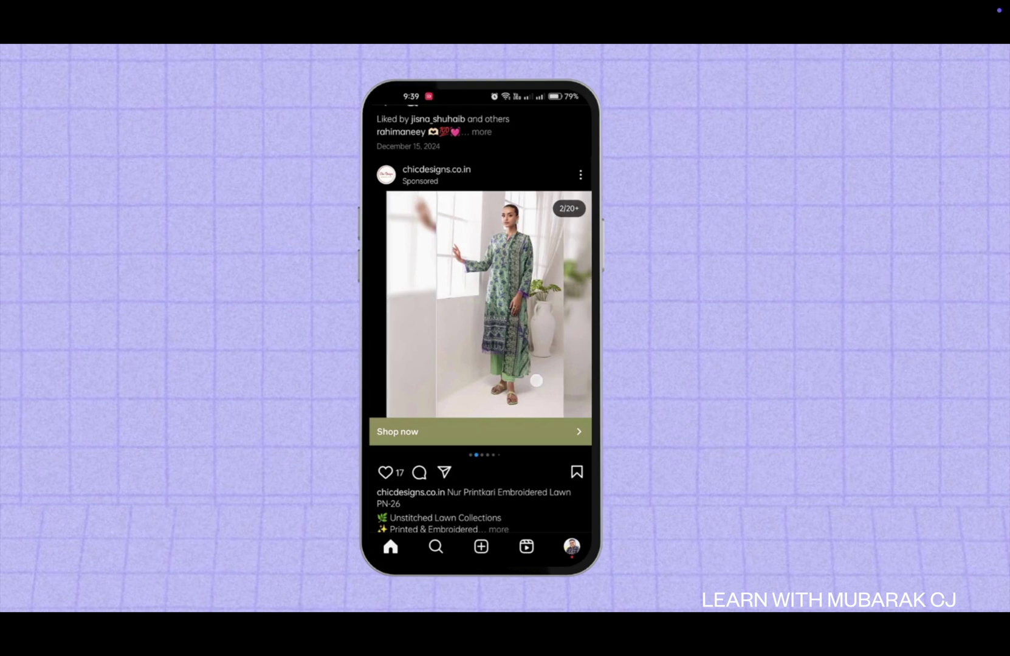
Step: Swipe through the product images of the sponsored chicdesigns.co.in carousel ad on Instagram
{"action": "mouse_move", "coordinate": [534, 371]}
{"action": "left_mouse_down"}
{"action": "mouse_move", "coordinate": [438, 374]}
{"action": "mouse_move", "coordinate": [426, 386]}
{"action": "left_mouse_up"}
{"action": "left_click_drag", "start_coordinate": [534, 383], "coordinate": [425, 389]}
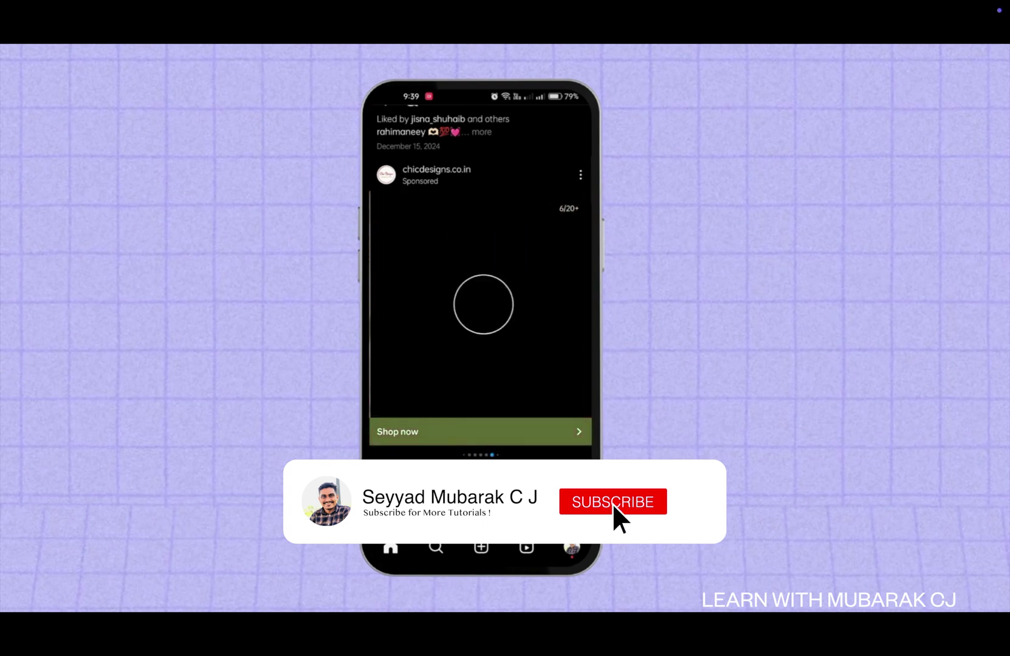
{"action": "left_click_drag", "start_coordinate": [509, 379], "coordinate": [438, 380]}
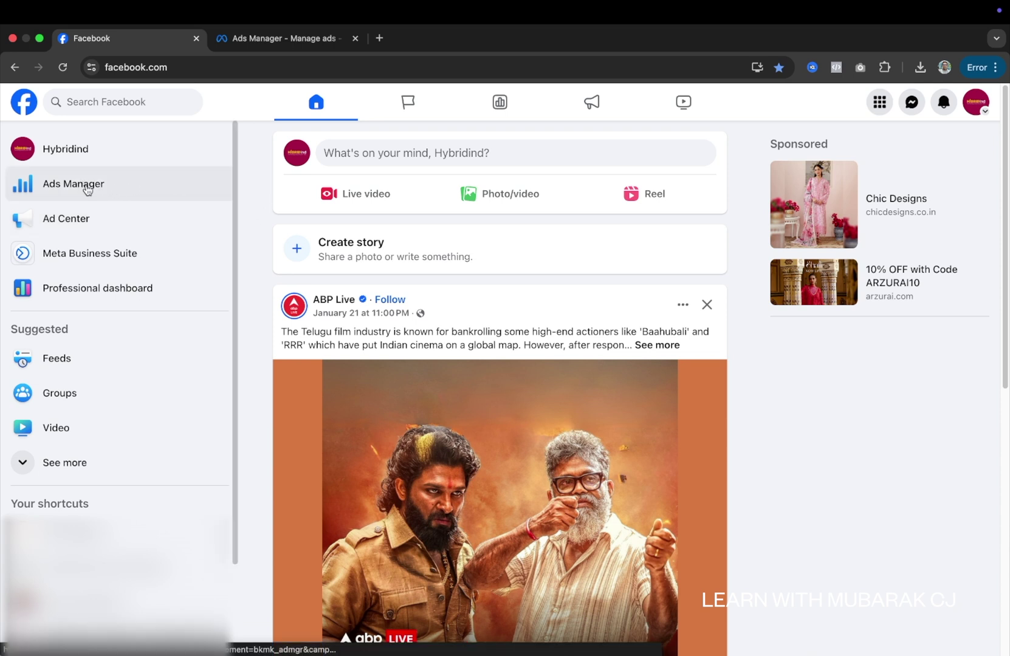
Step: Open Ads Manager from the Facebook home page and switch to the Hybridind ad account
{"action": "left_click", "coordinate": [87, 188]}
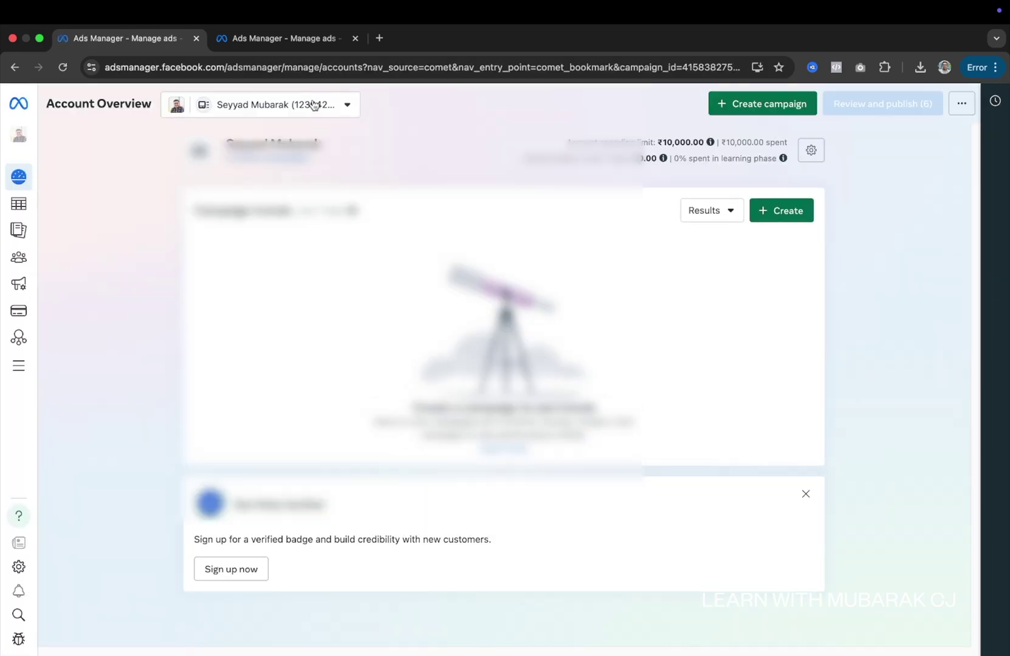
{"action": "left_click", "coordinate": [313, 105]}
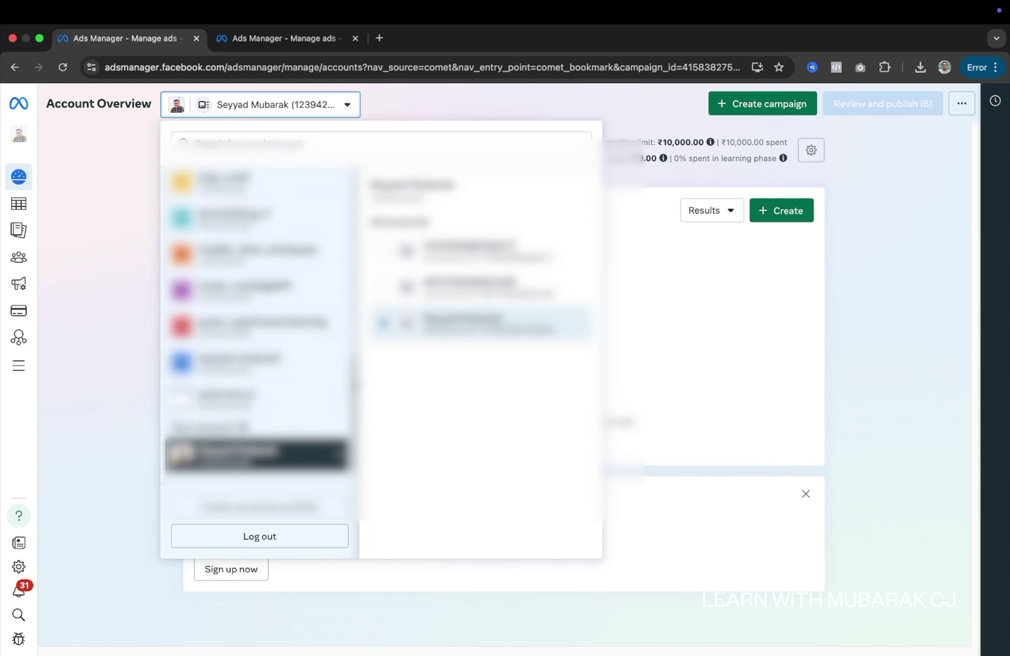
{"action": "left_click", "coordinate": [334, 400]}
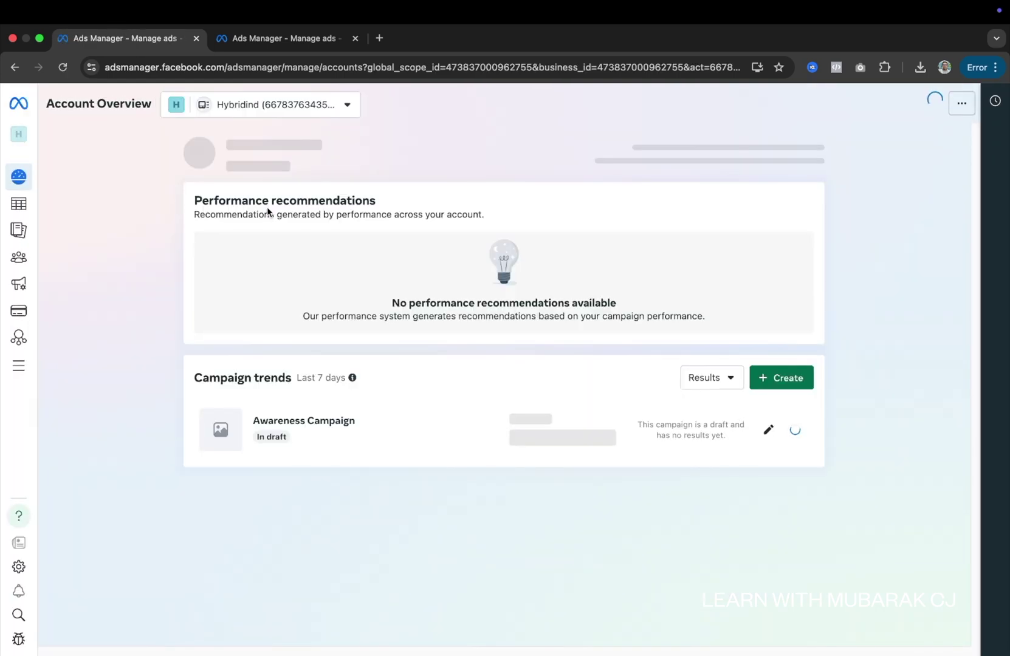
Step: Create a new auction campaign with the Awareness objective and continue to its ad set settings
{"action": "mouse_move", "coordinate": [22, 209]}
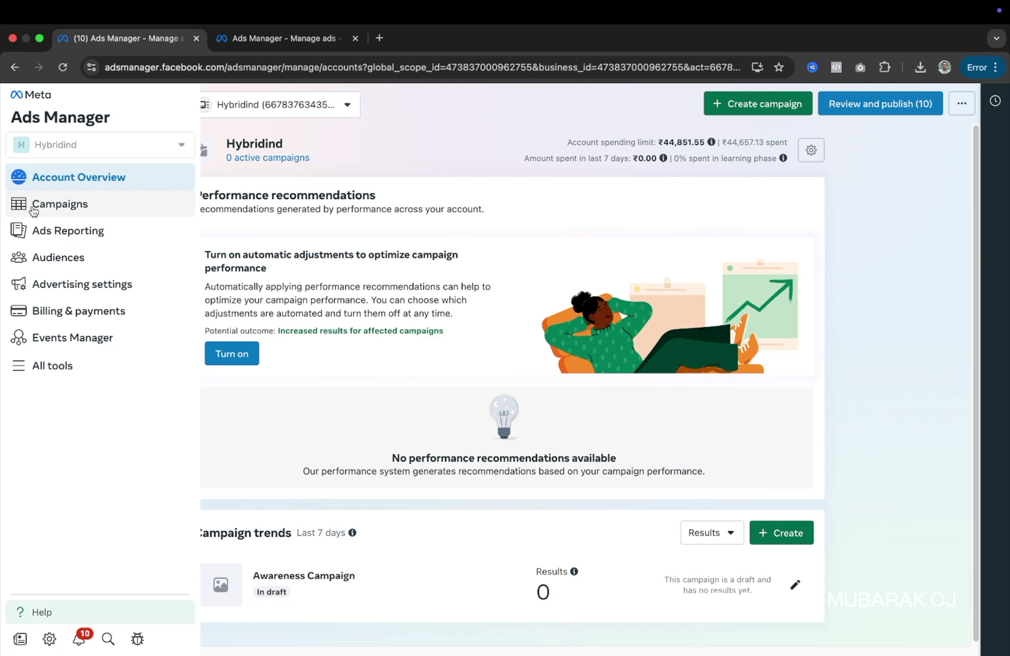
{"action": "left_click", "coordinate": [20, 209]}
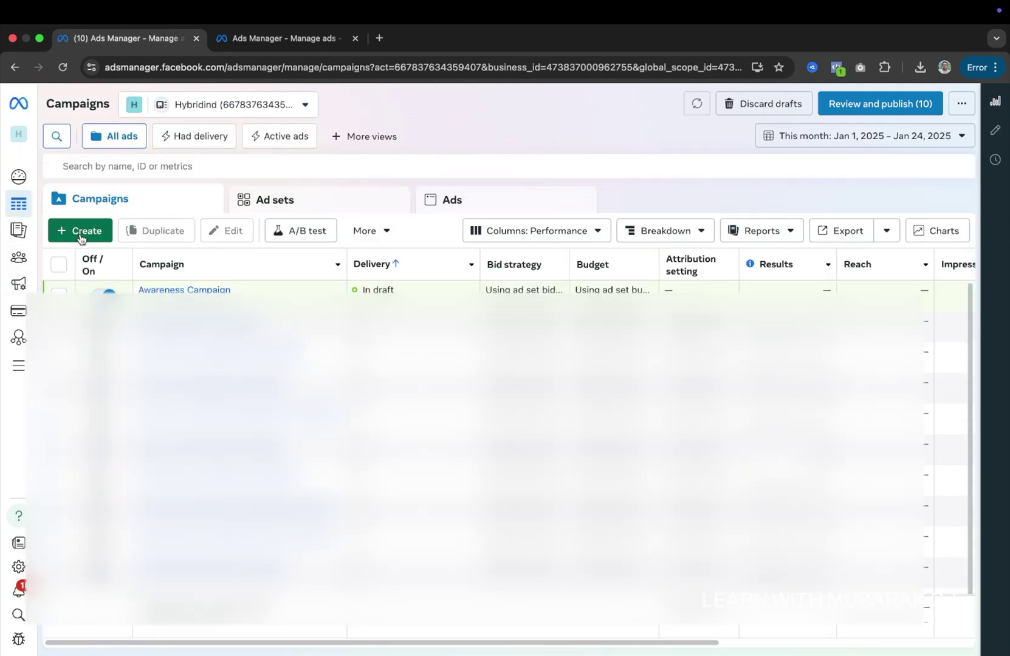
{"action": "left_click", "coordinate": [81, 234]}
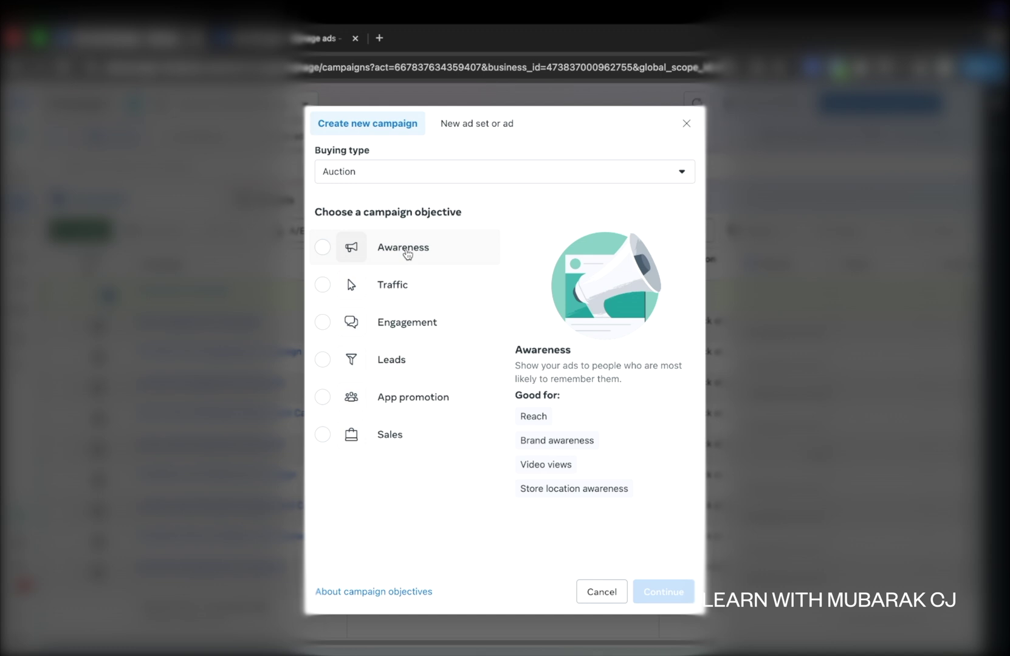
{"action": "left_click", "coordinate": [406, 254]}
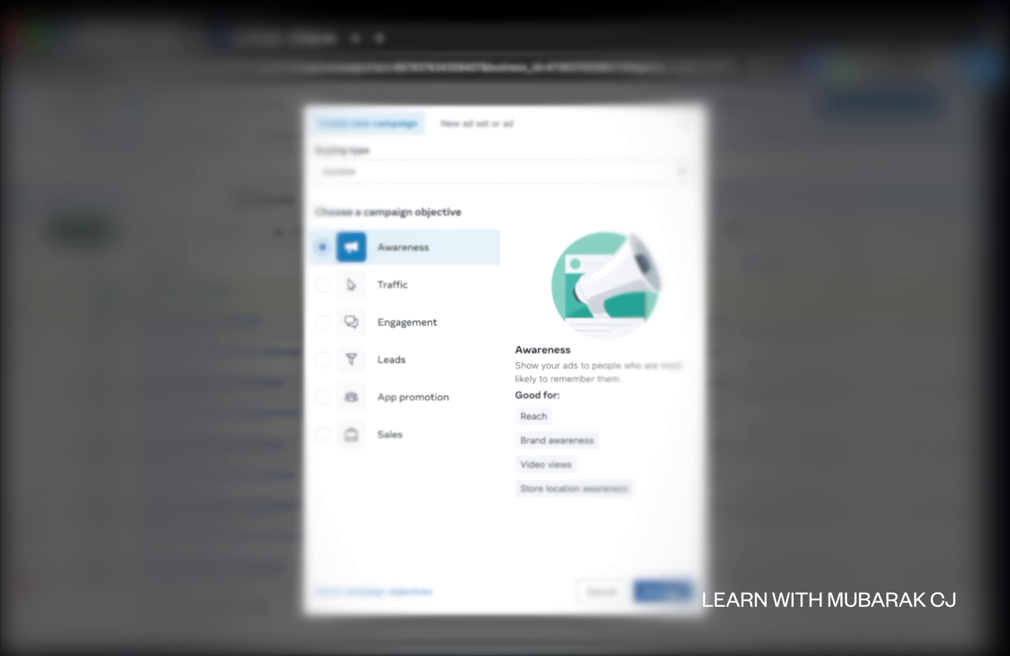
{"action": "left_click", "coordinate": [663, 590]}
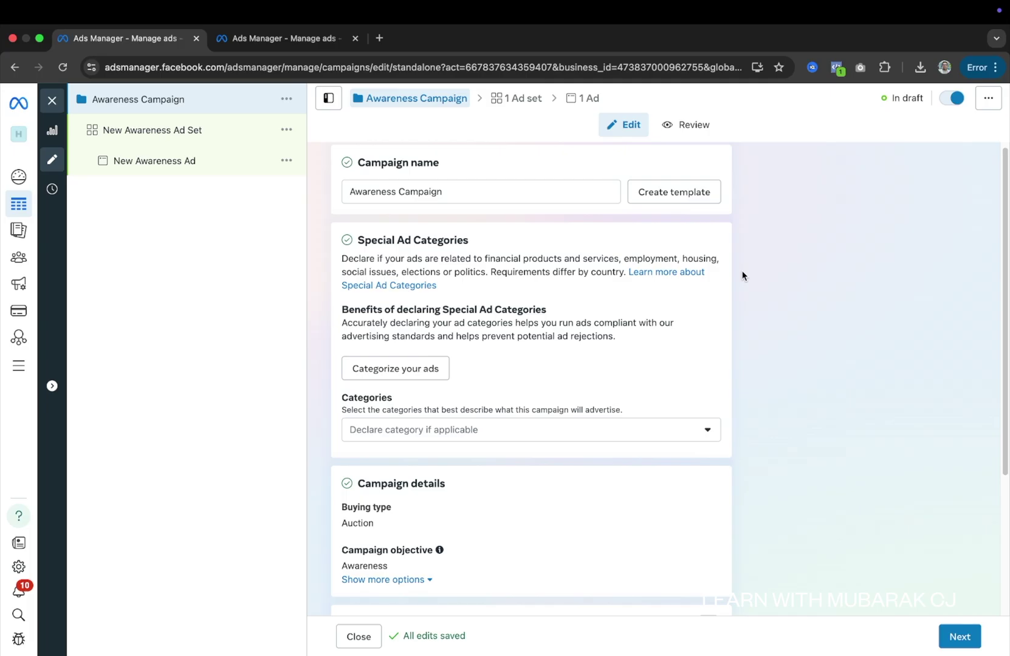
{"action": "scroll", "coordinate": [496, 277], "scroll_direction": "down", "scroll_amount": 4}
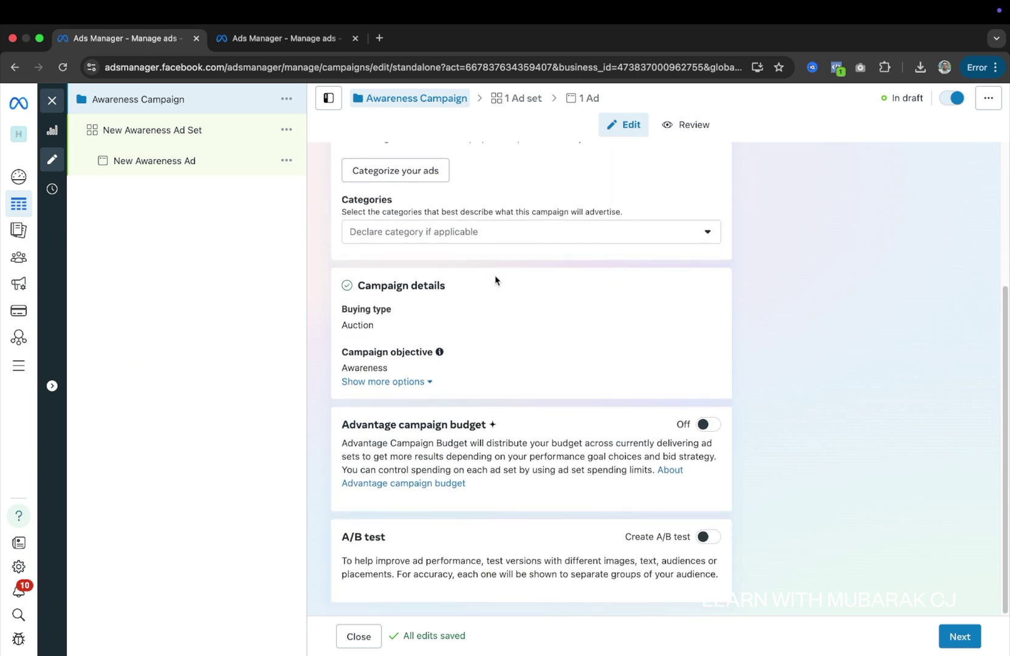
{"action": "left_click", "coordinate": [959, 636]}
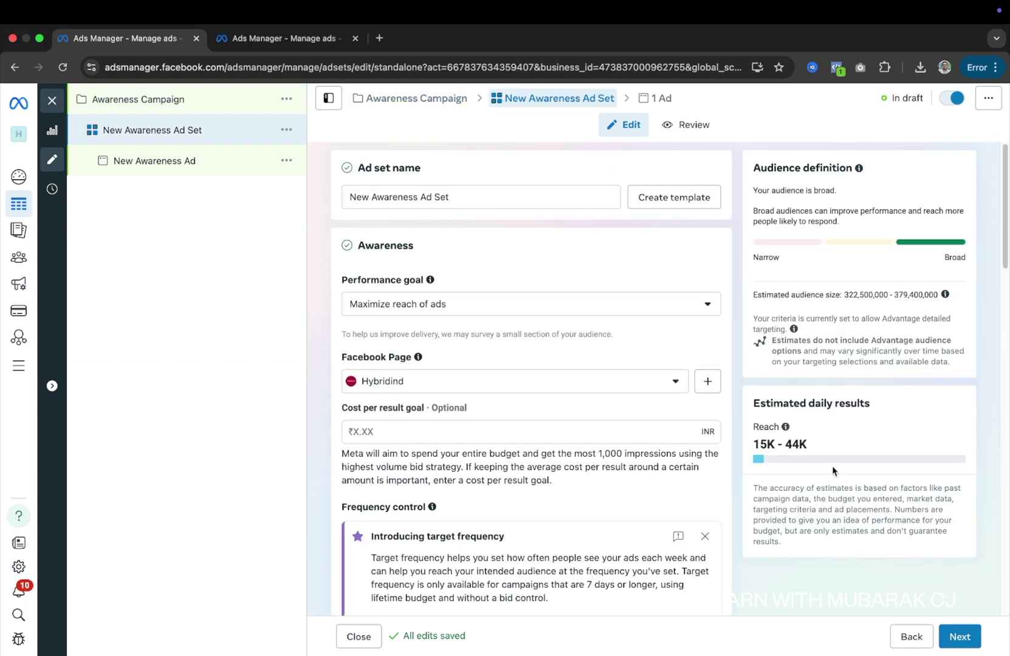
Step: Add an end date to the ad set's schedule with a 30-day duration ending Feb 23, 2025
{"action": "scroll", "coordinate": [509, 268], "scroll_direction": "down", "scroll_amount": 12}
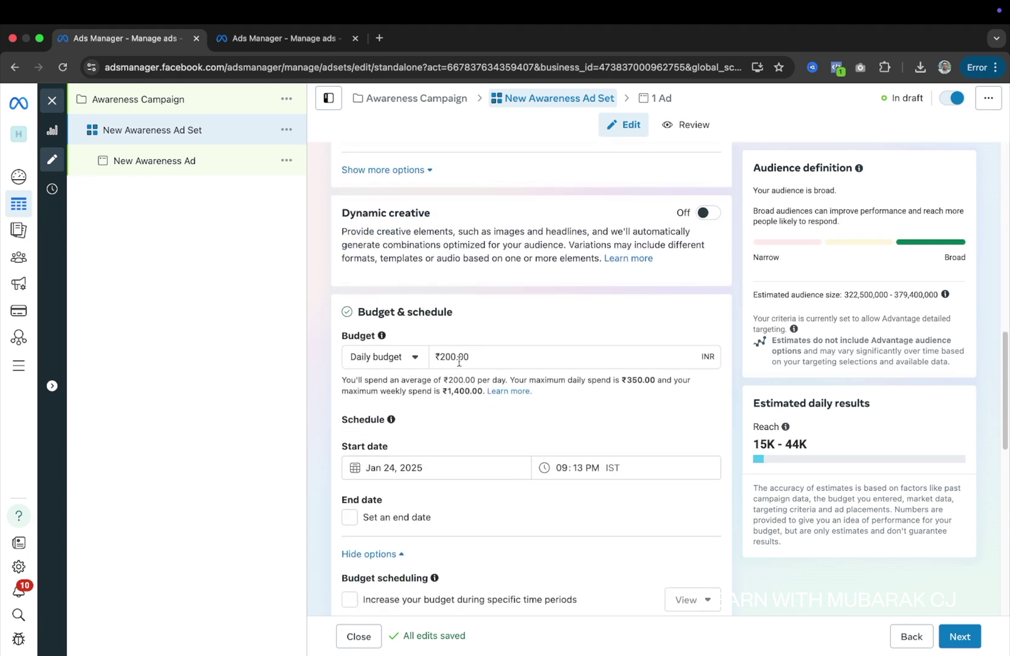
{"action": "left_click", "coordinate": [474, 357]}
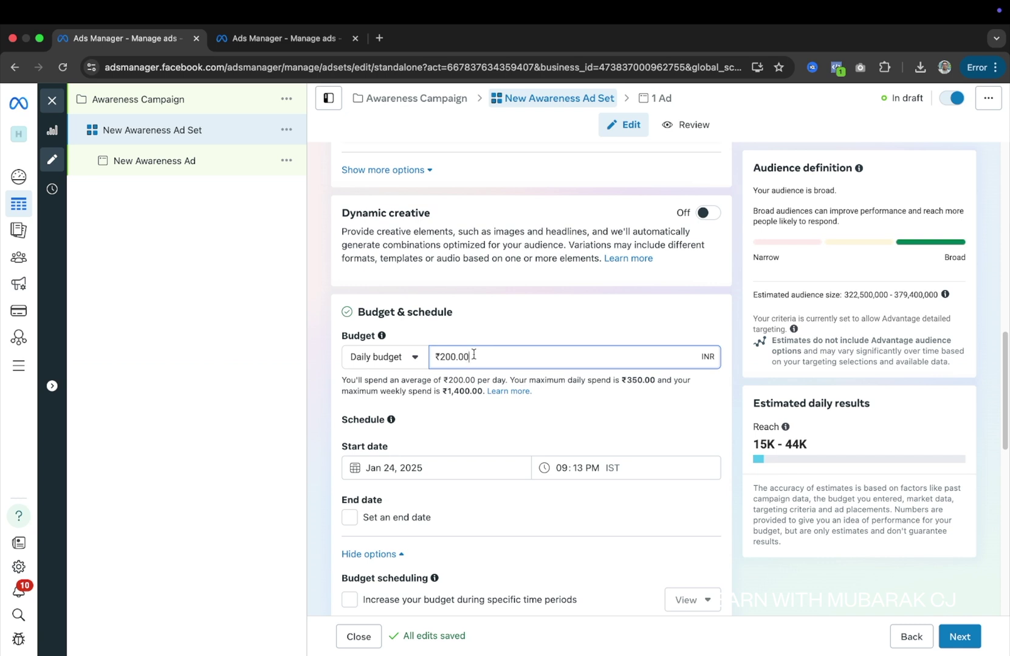
{"action": "scroll", "coordinate": [474, 357], "scroll_direction": "down", "scroll_amount": 2}
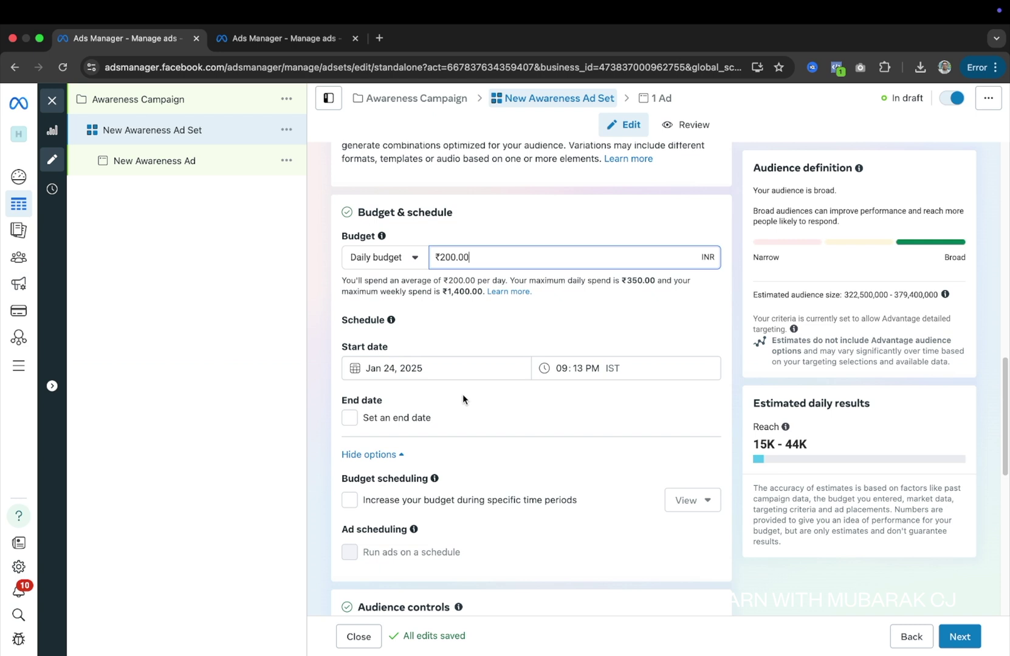
{"action": "left_click", "coordinate": [350, 417]}
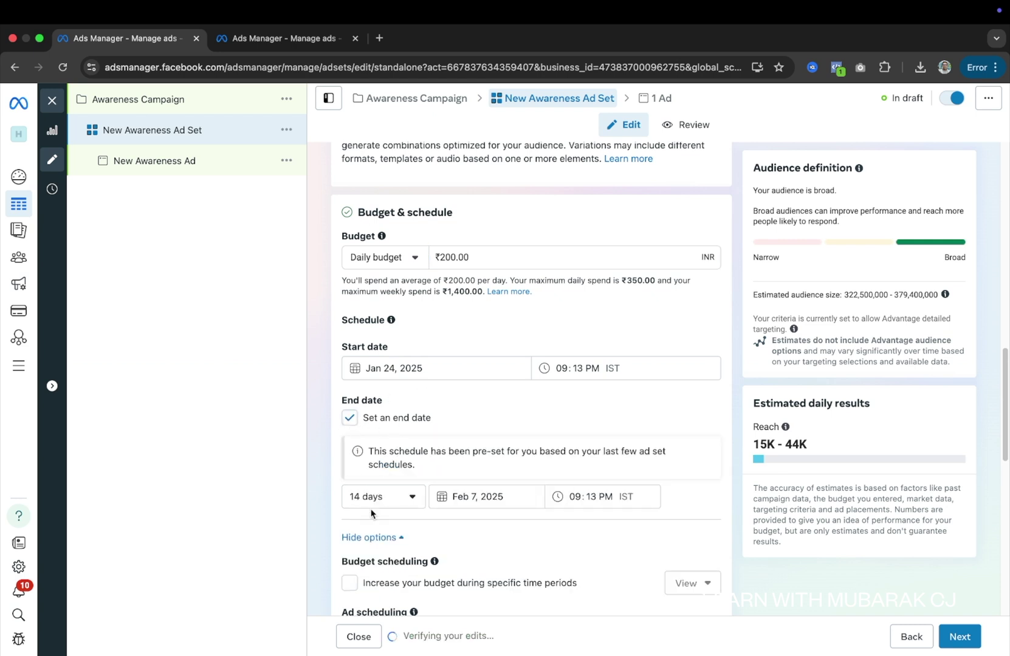
{"action": "left_click", "coordinate": [394, 502]}
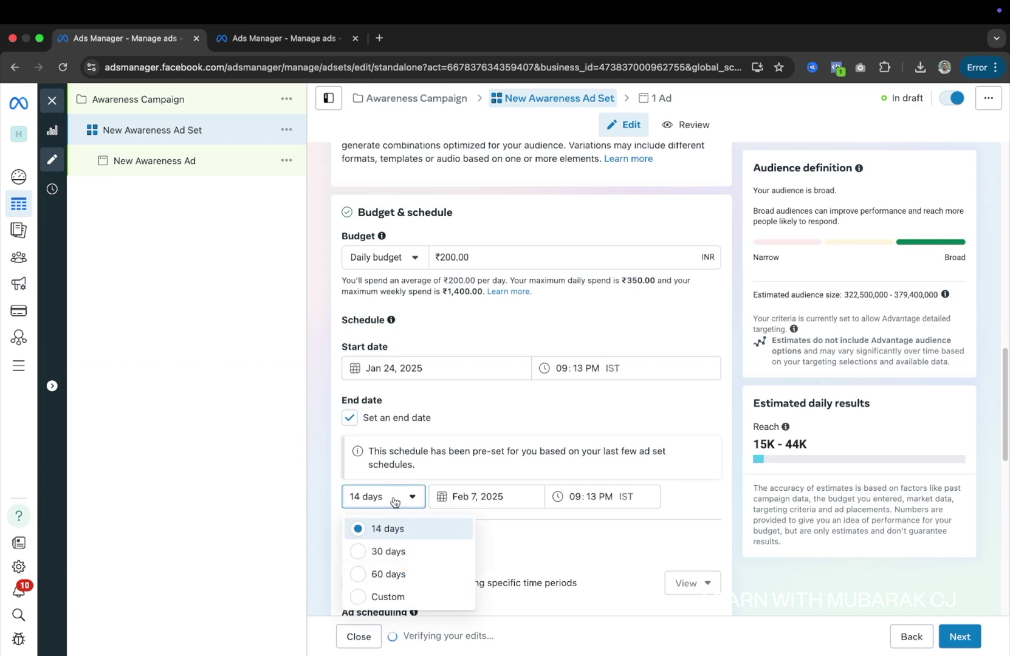
{"action": "left_click", "coordinate": [362, 556]}
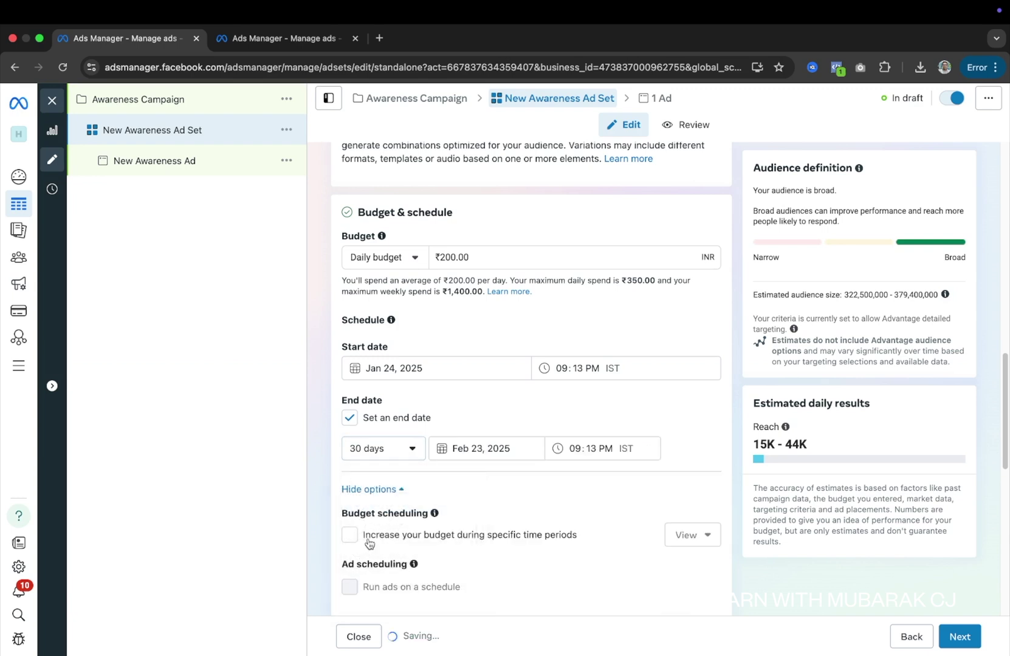
{"action": "left_click", "coordinate": [406, 455]}
{"action": "left_click", "coordinate": [518, 447]}
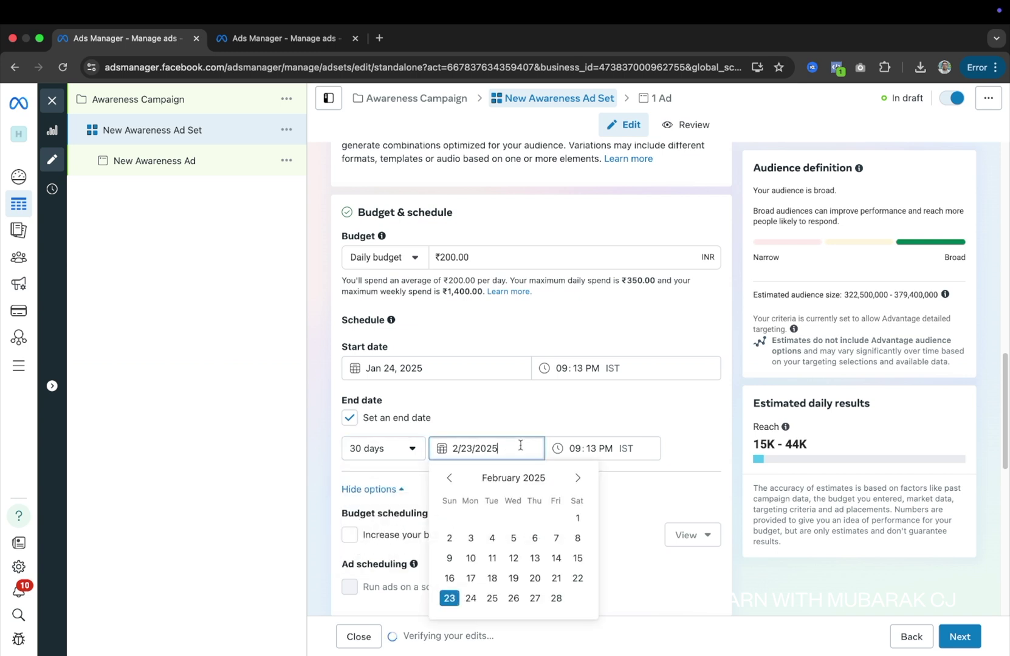
{"action": "left_click", "coordinate": [638, 427]}
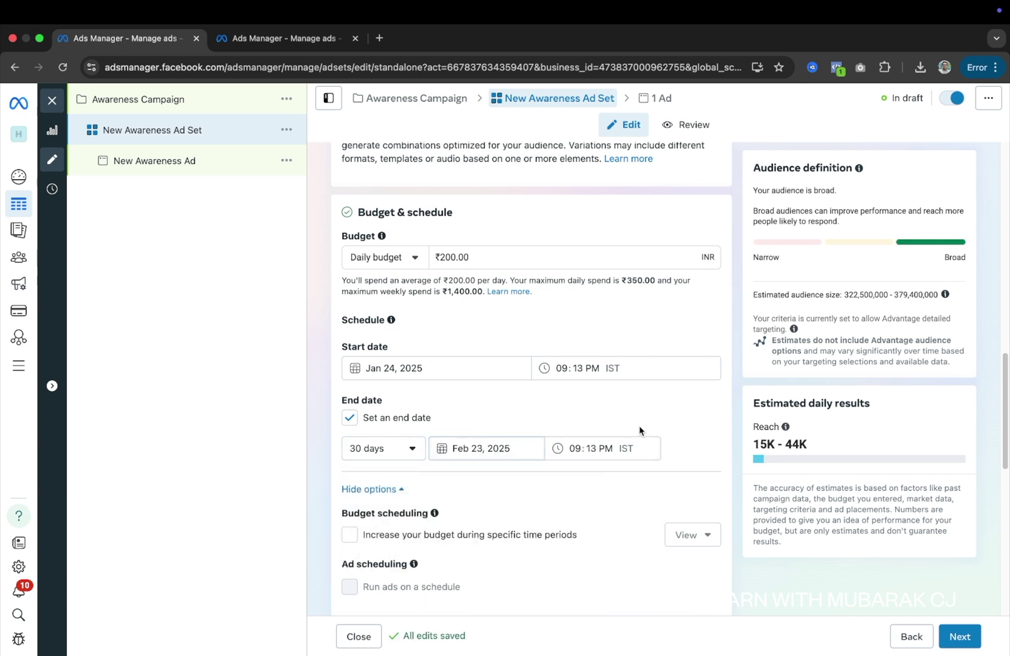
Step: Replace India in the ad set's audience locations with the suggested location found by searching for "kera"
{"action": "scroll", "coordinate": [416, 411], "scroll_direction": "down", "scroll_amount": 7}
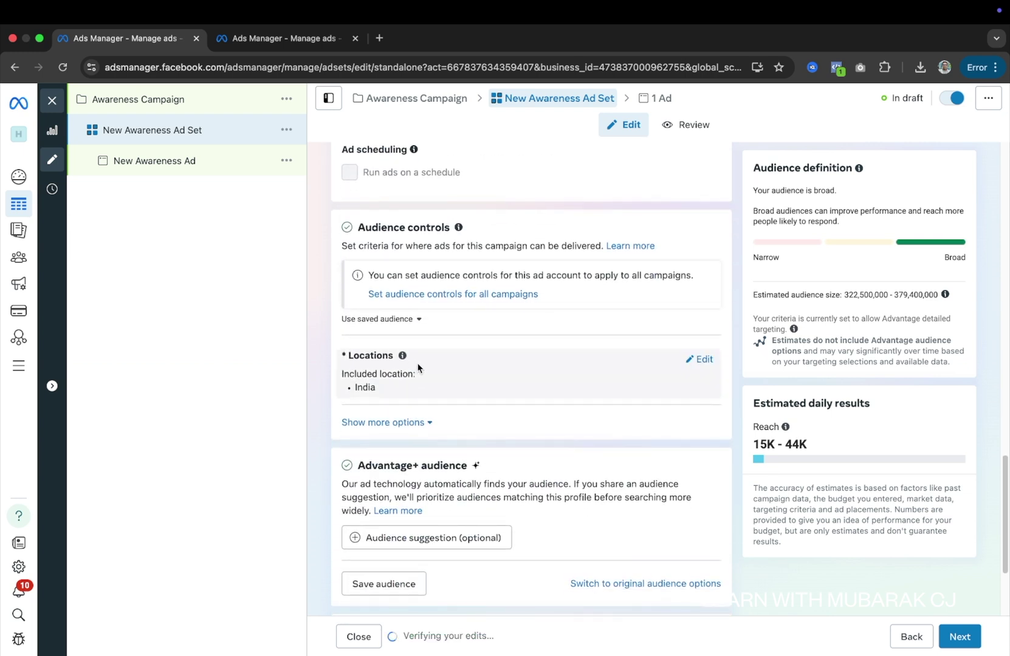
{"action": "left_click", "coordinate": [703, 361]}
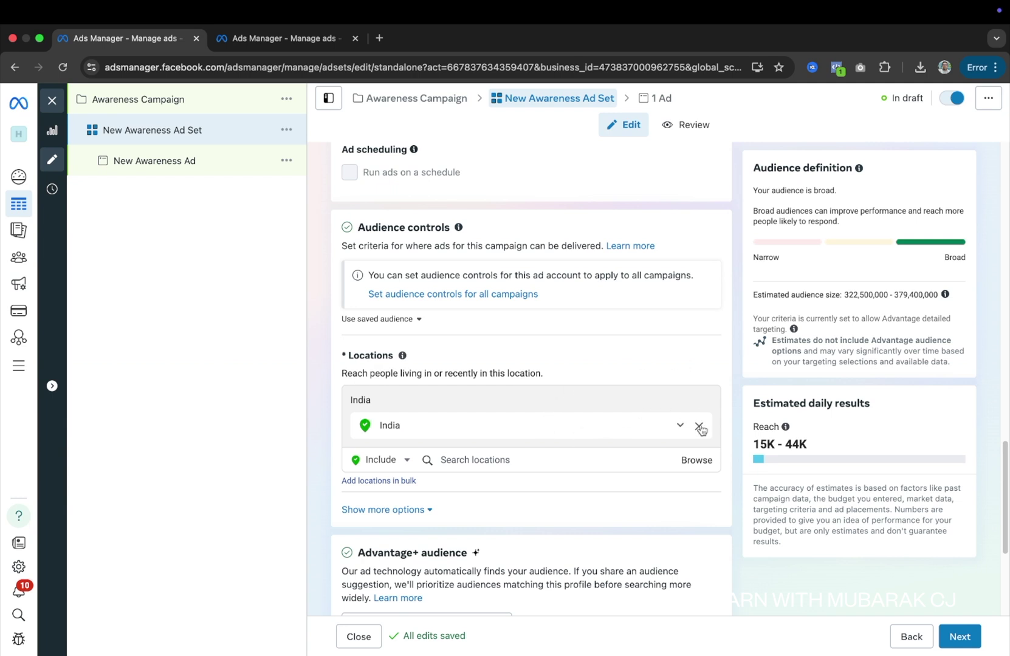
{"action": "left_click", "coordinate": [699, 426]}
{"action": "left_click", "coordinate": [548, 429]}
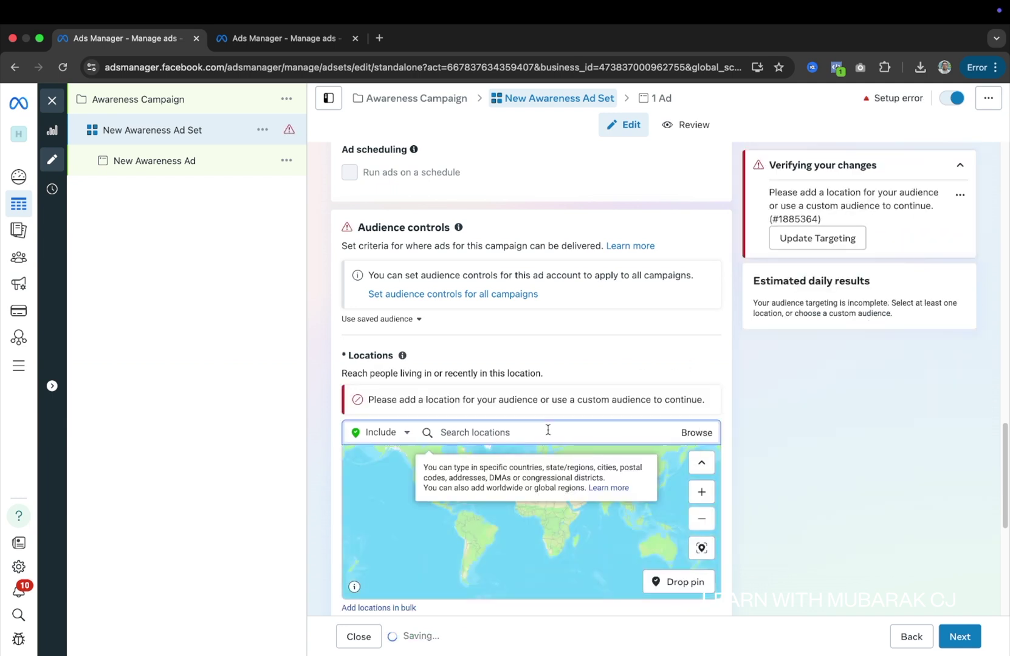
{"action": "type", "text": "kera"}
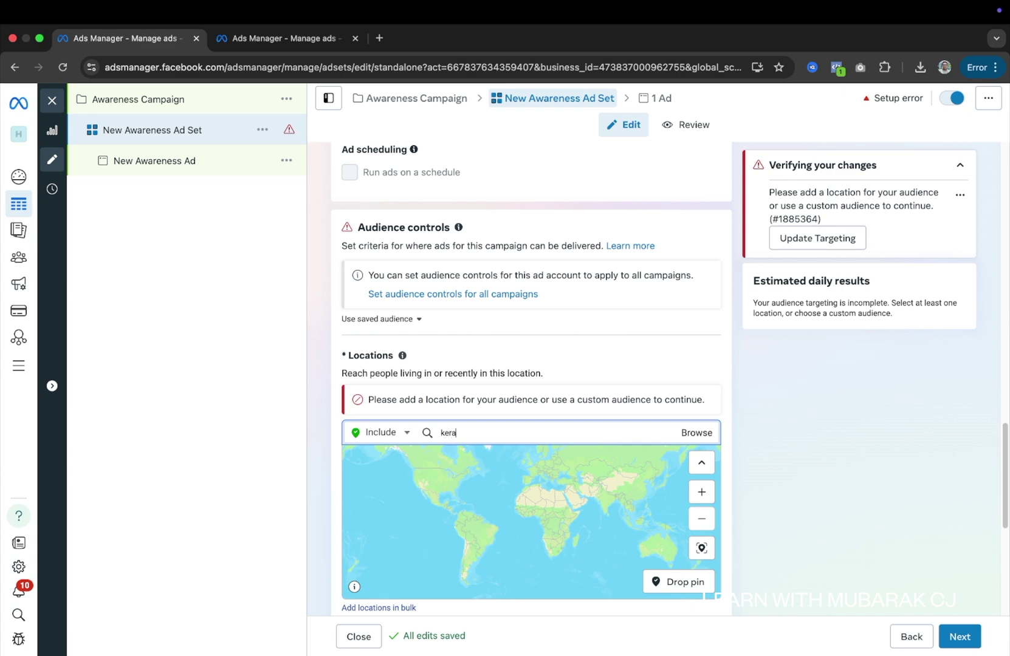
{"action": "left_click", "coordinate": [575, 480]}
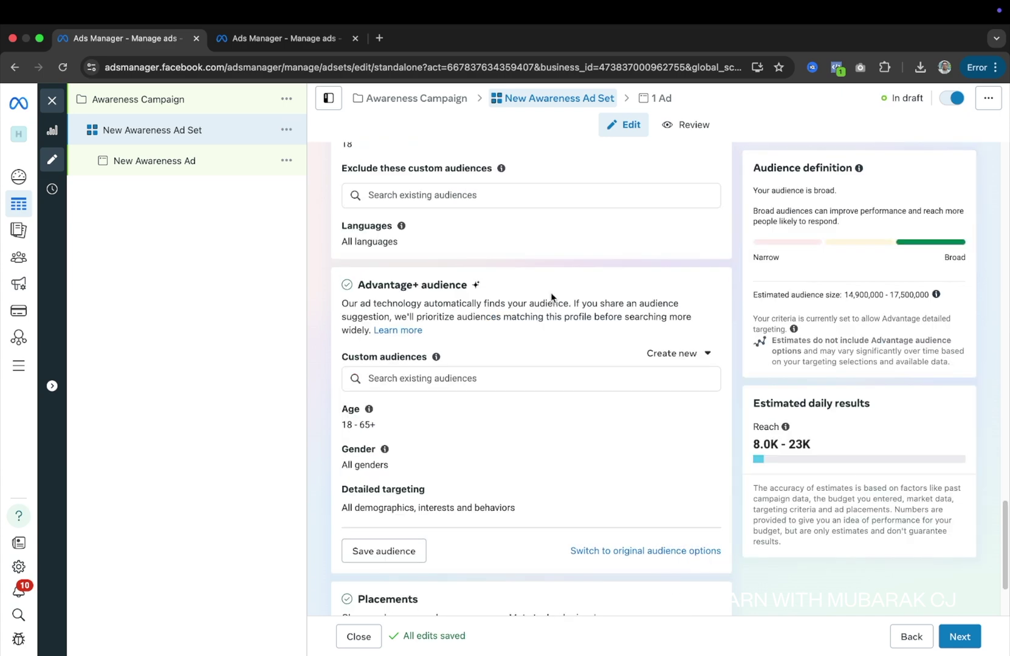
Step: Search the ad set's detailed targeting for "docto" and look through the suggestions without adding any
{"action": "scroll", "coordinate": [431, 432], "scroll_direction": "down", "scroll_amount": 2}
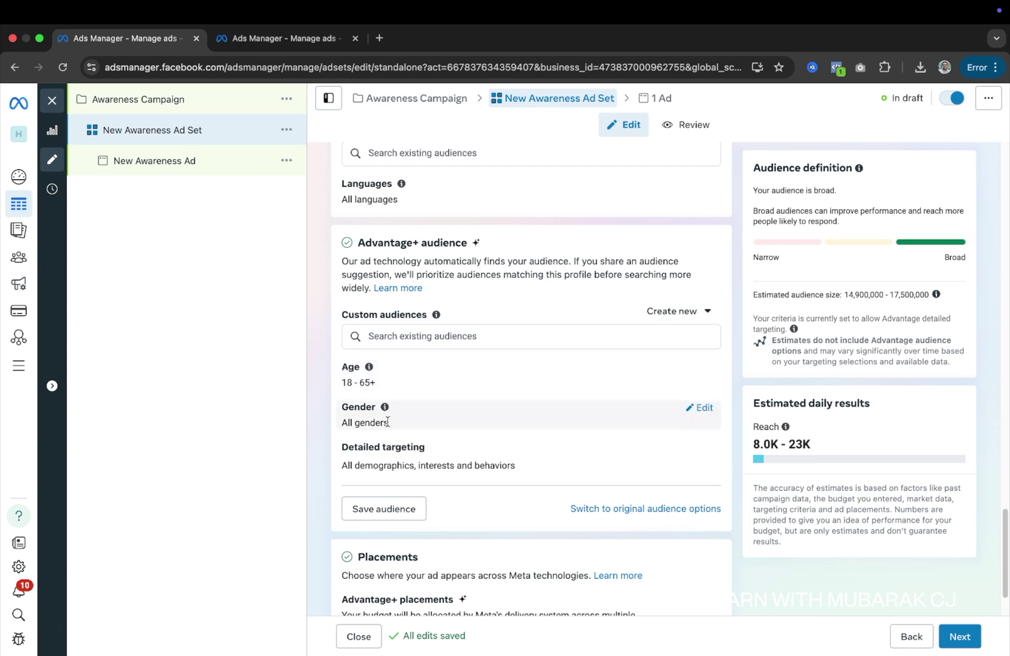
{"action": "scroll", "coordinate": [408, 429], "scroll_direction": "down", "scroll_amount": 2}
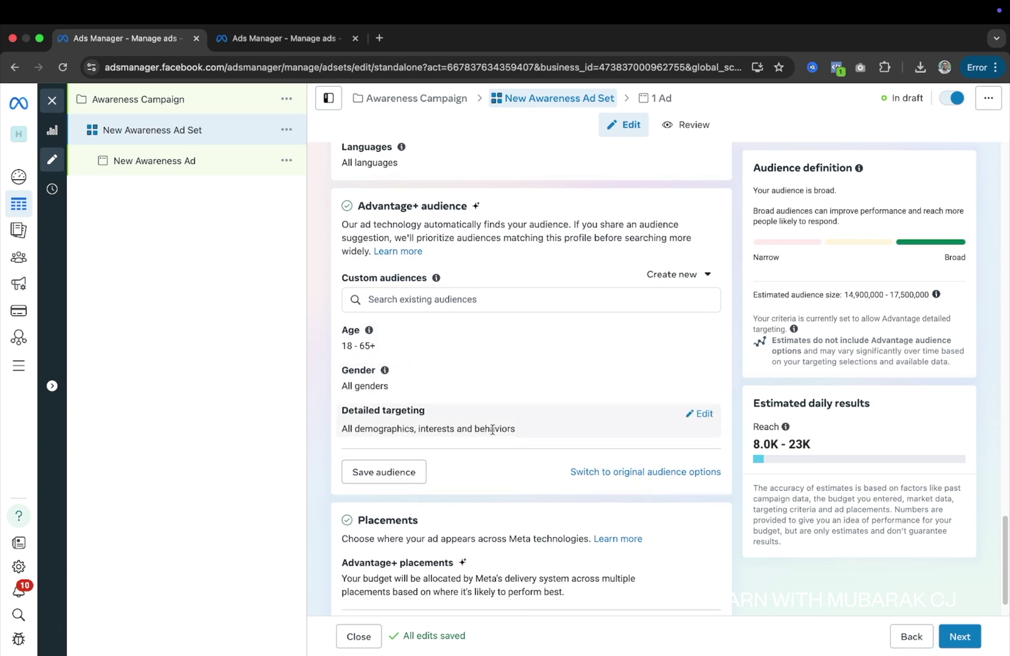
{"action": "left_click", "coordinate": [700, 416]}
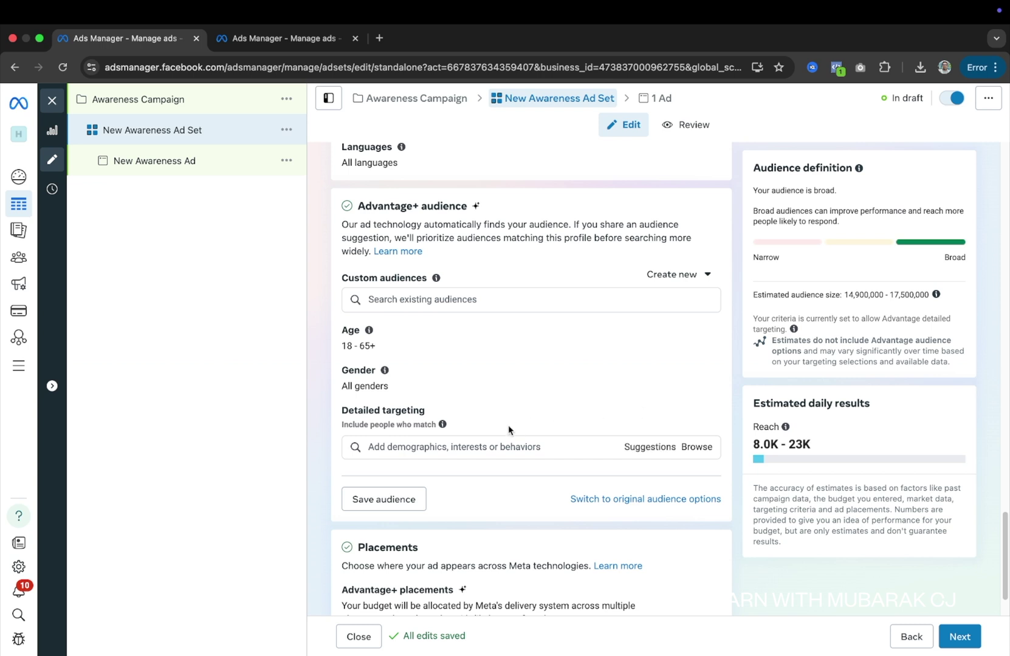
{"action": "left_click", "coordinate": [481, 447]}
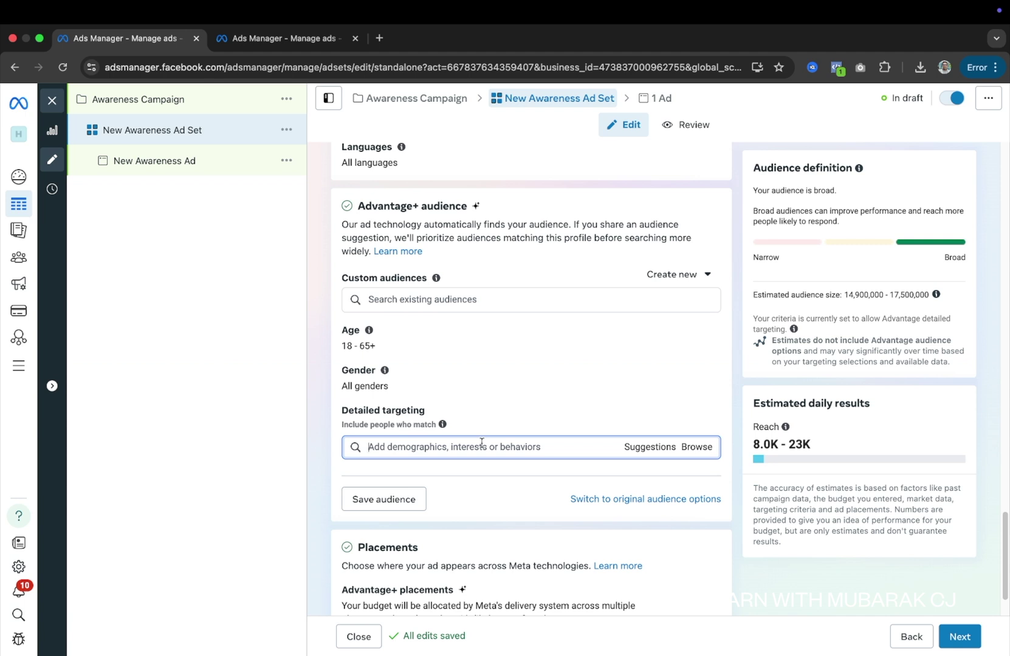
{"action": "type", "text": "do"}
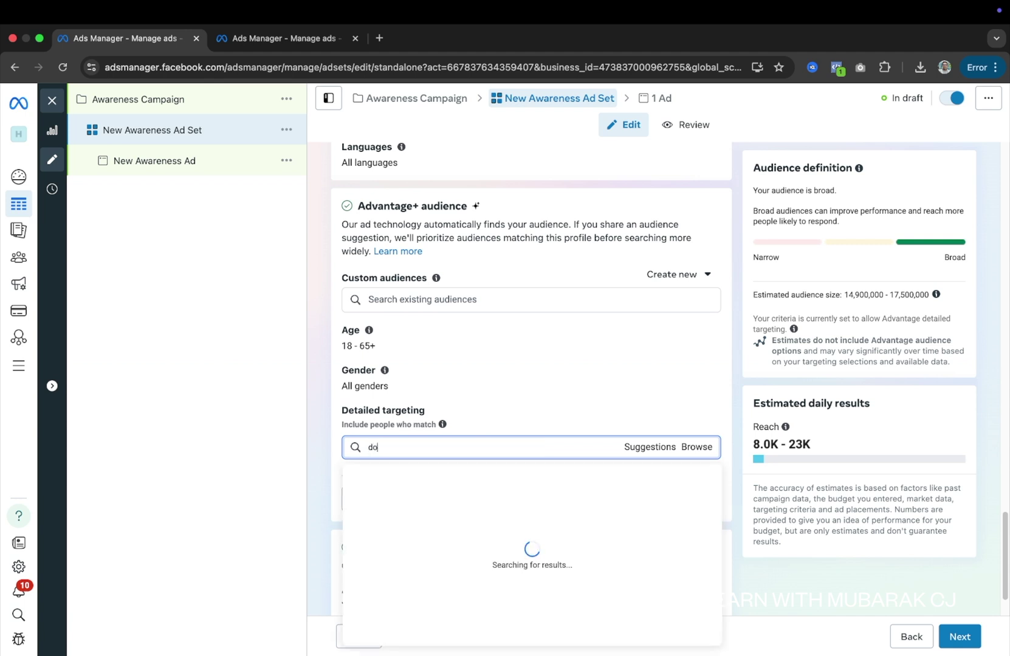
{"action": "type", "text": "cto"}
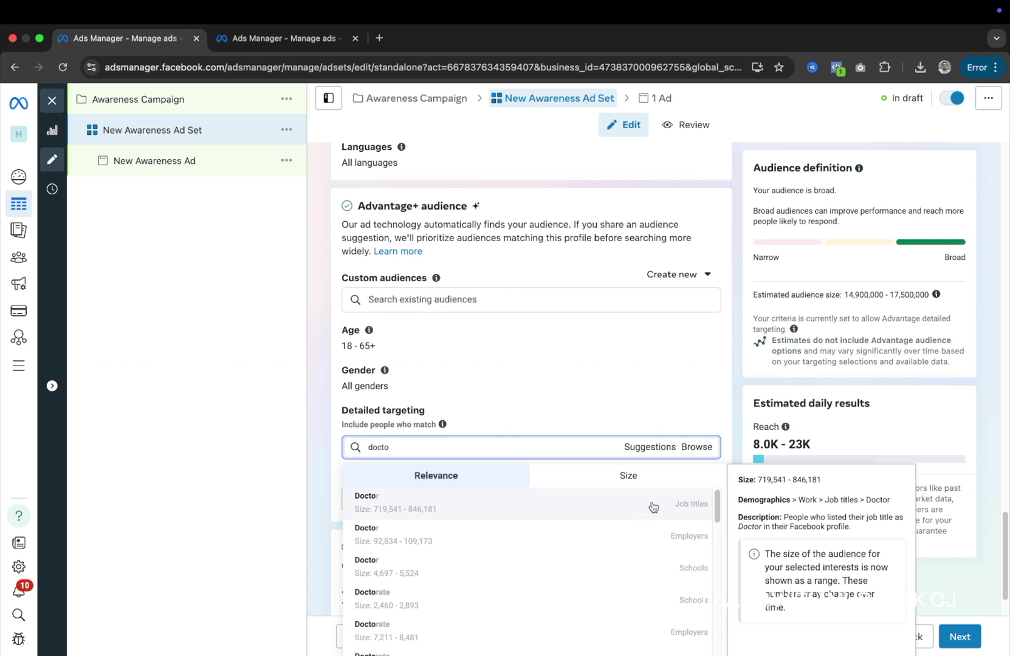
{"action": "scroll", "coordinate": [632, 539], "scroll_direction": "down", "scroll_amount": 3}
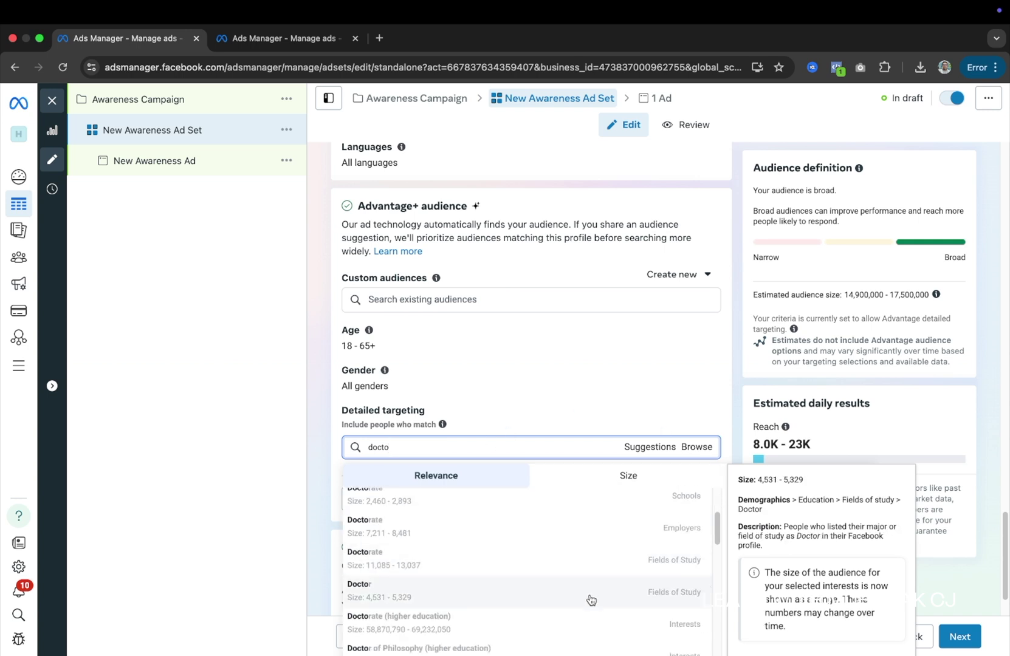
{"action": "left_click", "coordinate": [484, 467]}
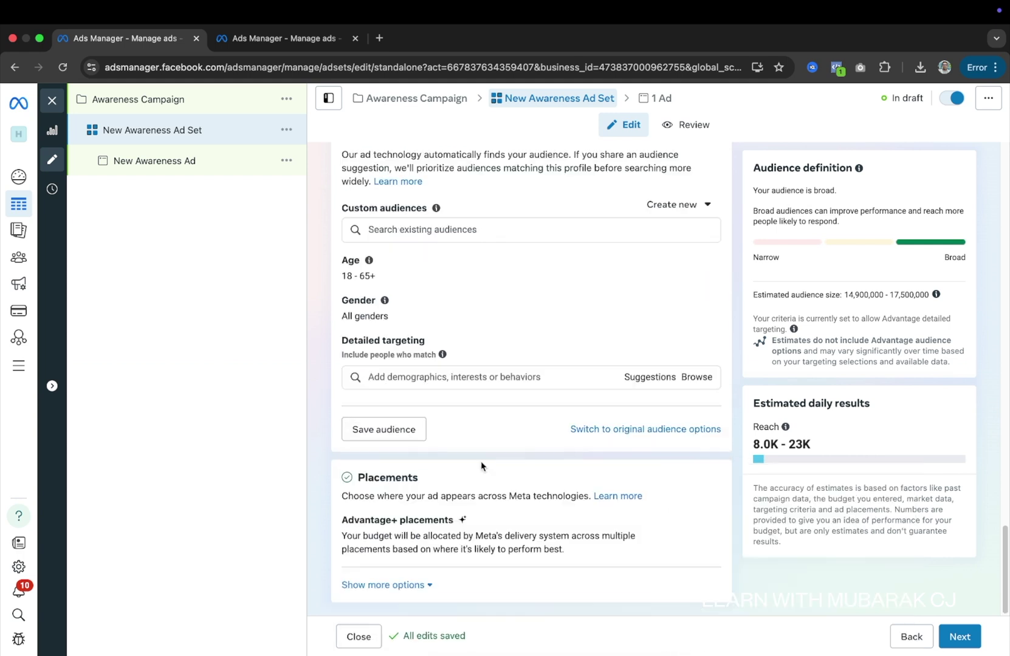
Step: Continue to the ad-level settings and change the ad format to Carousel
{"action": "left_click", "coordinate": [962, 643]}
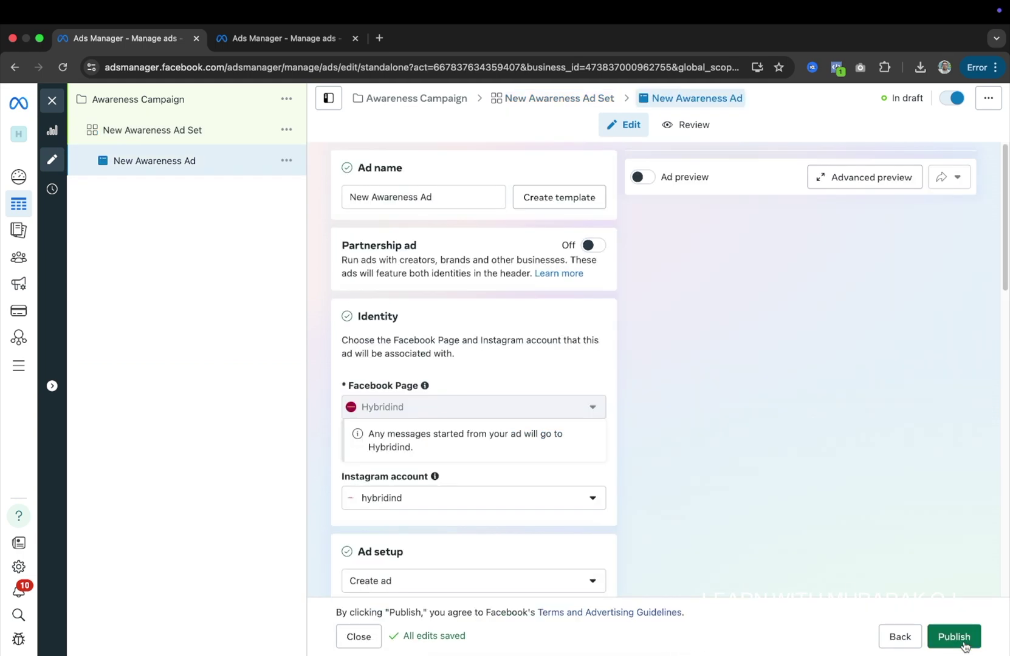
{"action": "scroll", "coordinate": [482, 398], "scroll_direction": "down", "scroll_amount": 5}
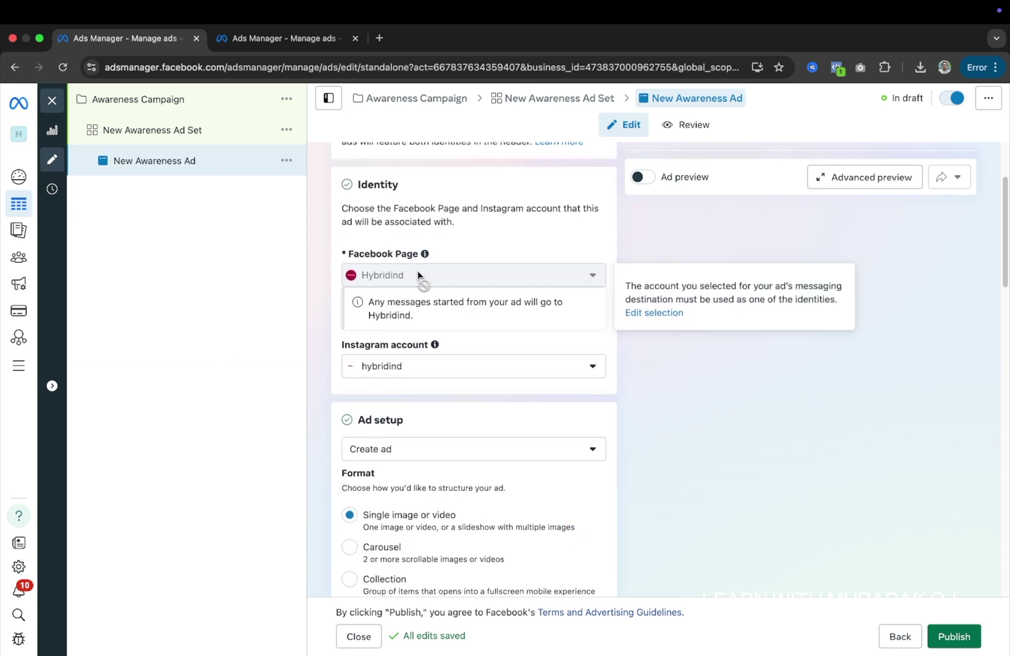
{"action": "scroll", "coordinate": [437, 407], "scroll_direction": "down", "scroll_amount": 5}
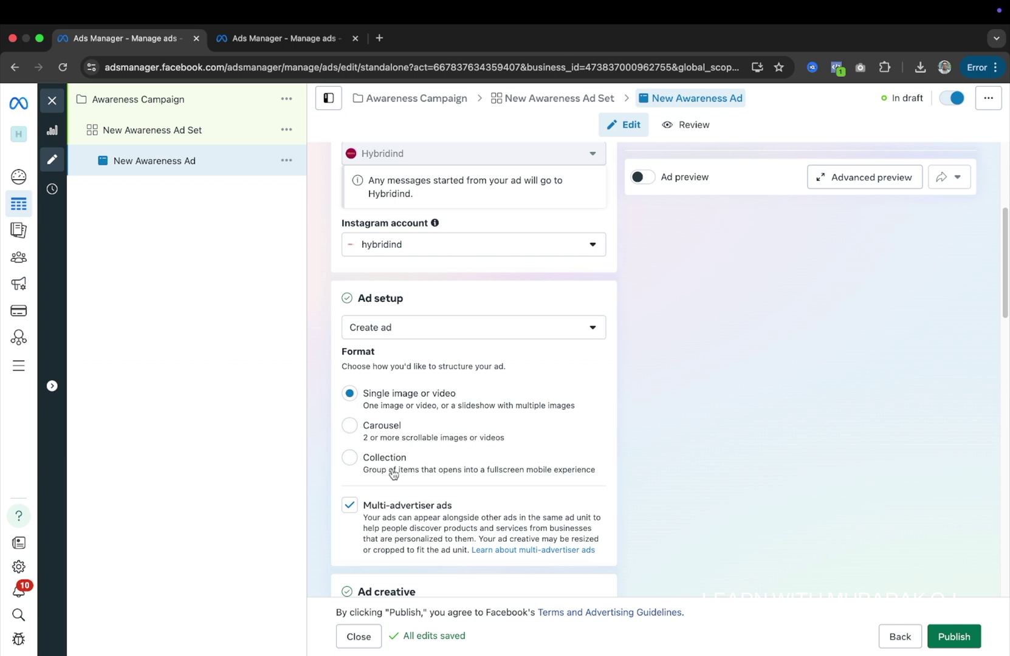
{"action": "left_click", "coordinate": [353, 427]}
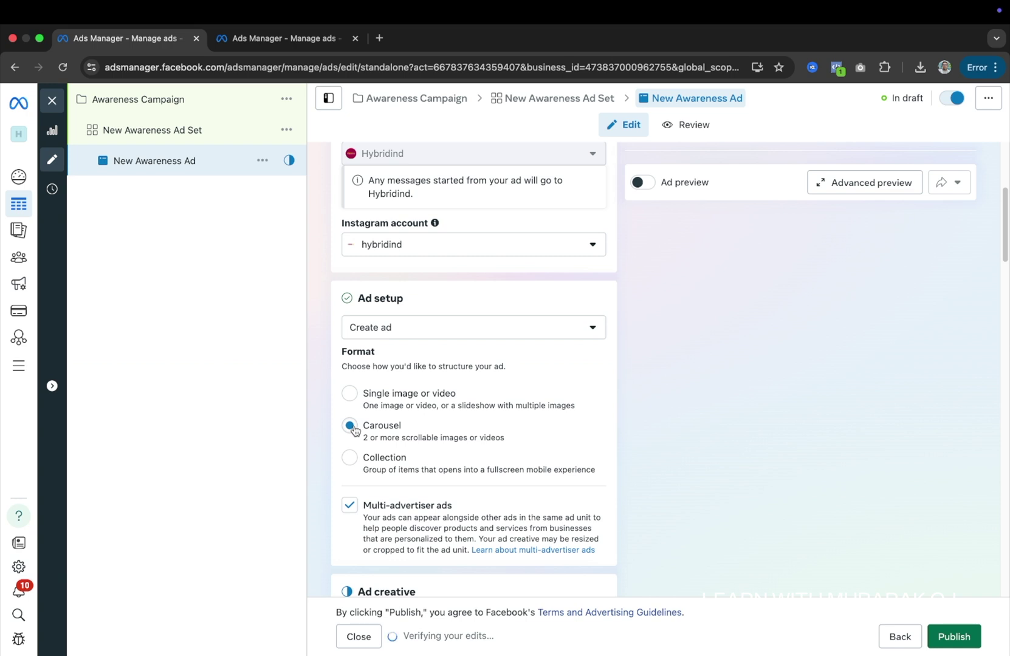
Step: Add an image card to the carousel using the Instagram image about why a website needs SEO with the yellow illustration
{"action": "scroll", "coordinate": [355, 428], "scroll_direction": "down", "scroll_amount": 1}
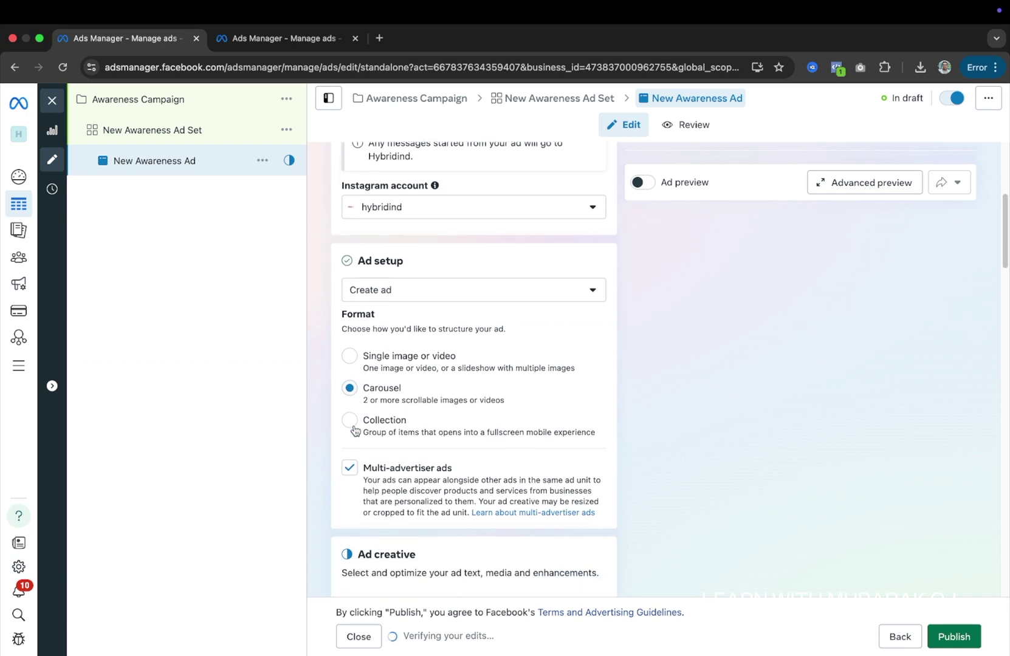
{"action": "scroll", "coordinate": [368, 401], "scroll_direction": "down", "scroll_amount": 3}
{"action": "scroll", "coordinate": [368, 401], "scroll_direction": "down", "scroll_amount": 1}
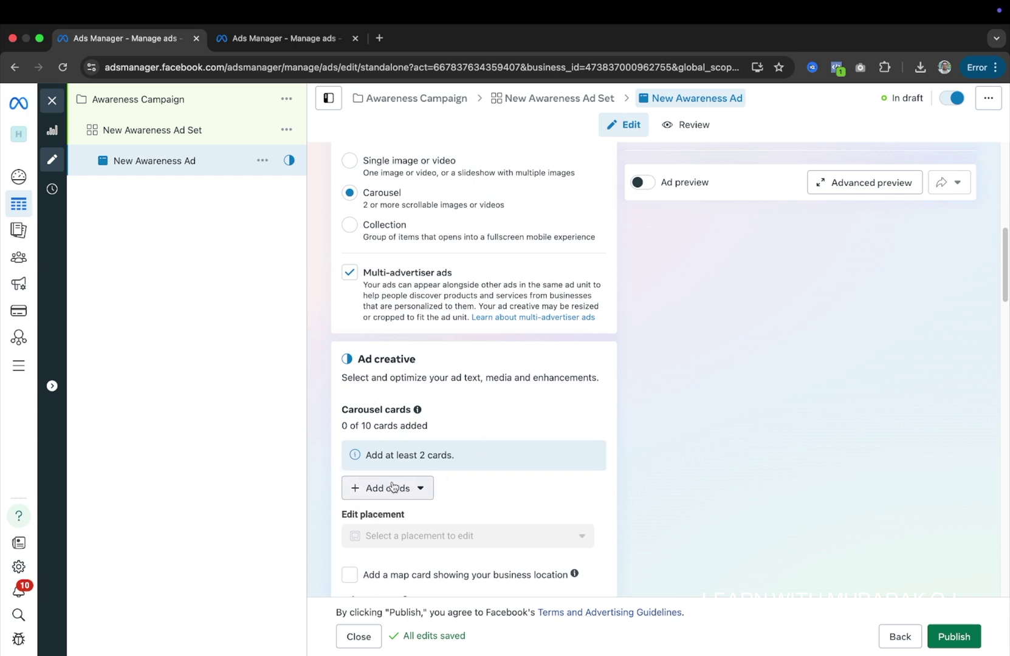
{"action": "scroll", "coordinate": [423, 436], "scroll_direction": "down", "scroll_amount": 1}
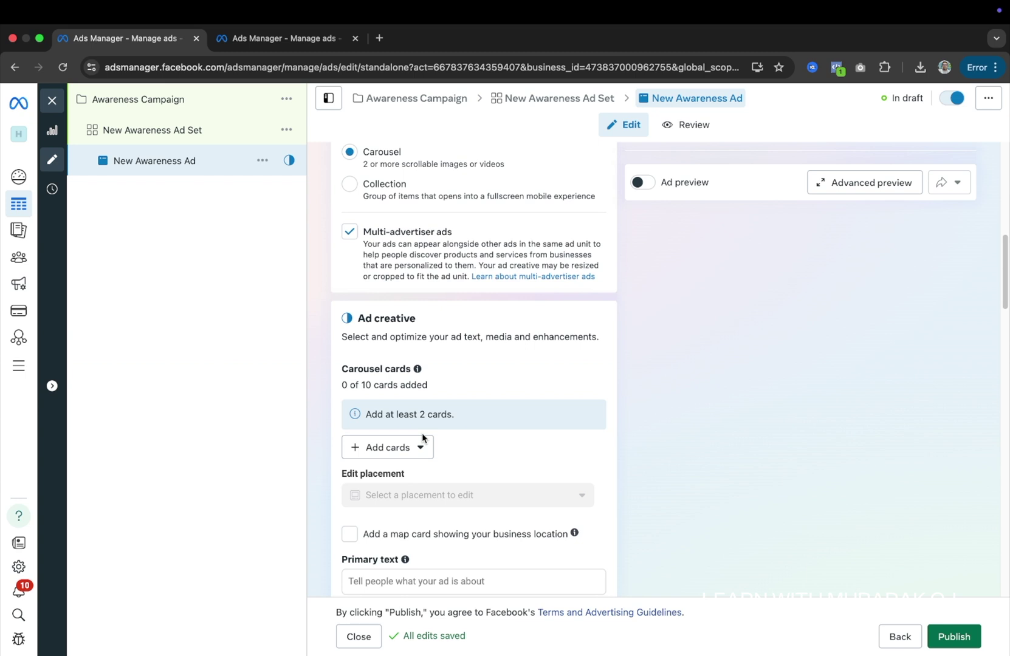
{"action": "left_click", "coordinate": [374, 455]}
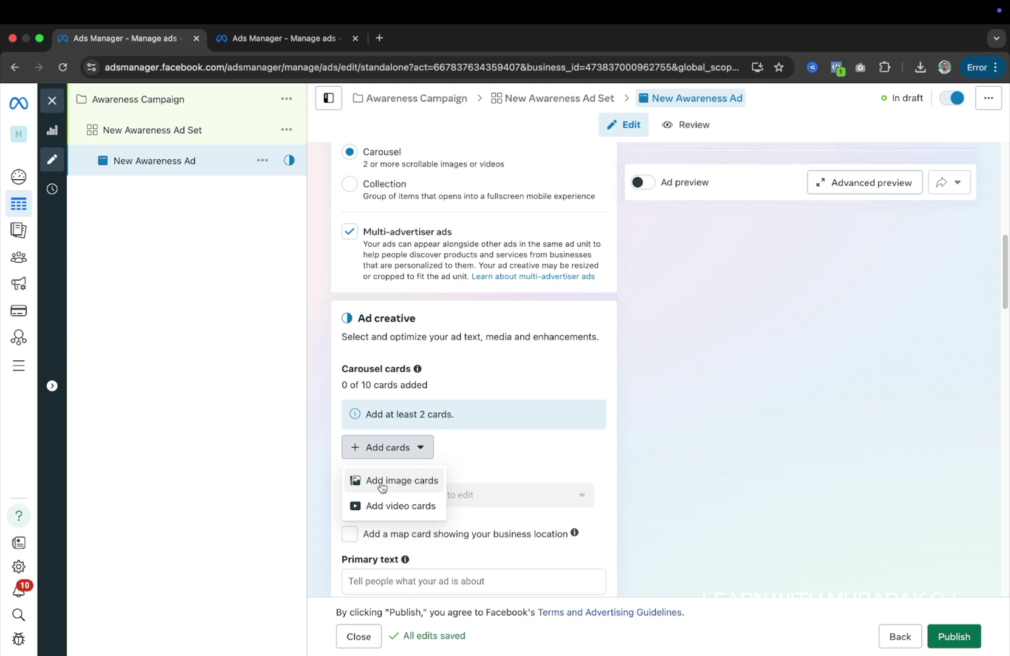
{"action": "left_click", "coordinate": [381, 484]}
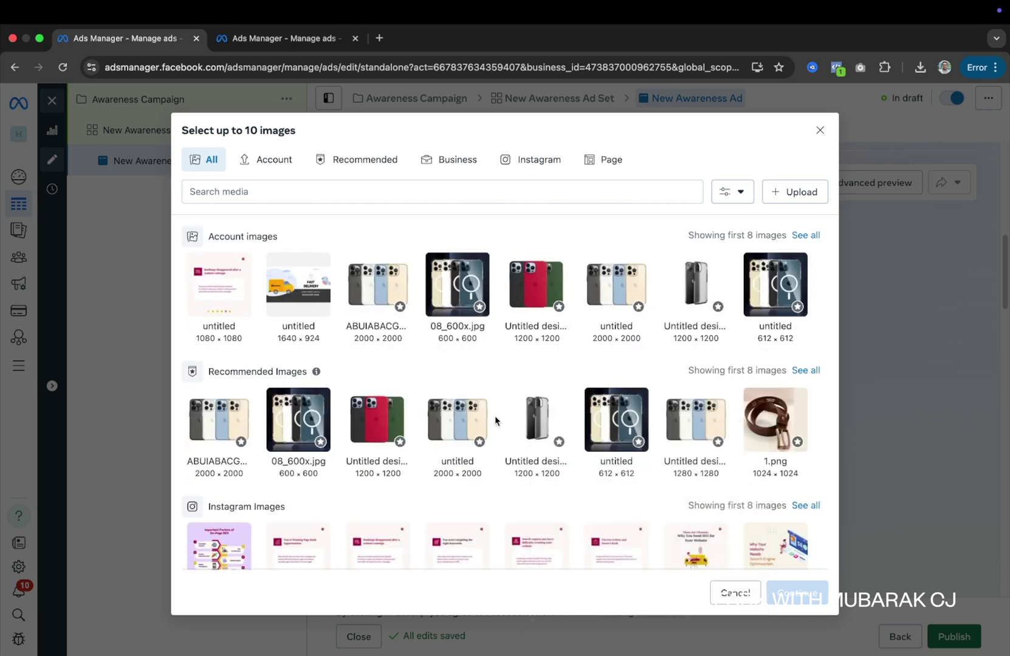
{"action": "scroll", "coordinate": [495, 416], "scroll_direction": "down", "scroll_amount": 3}
{"action": "left_click", "coordinate": [695, 419]}
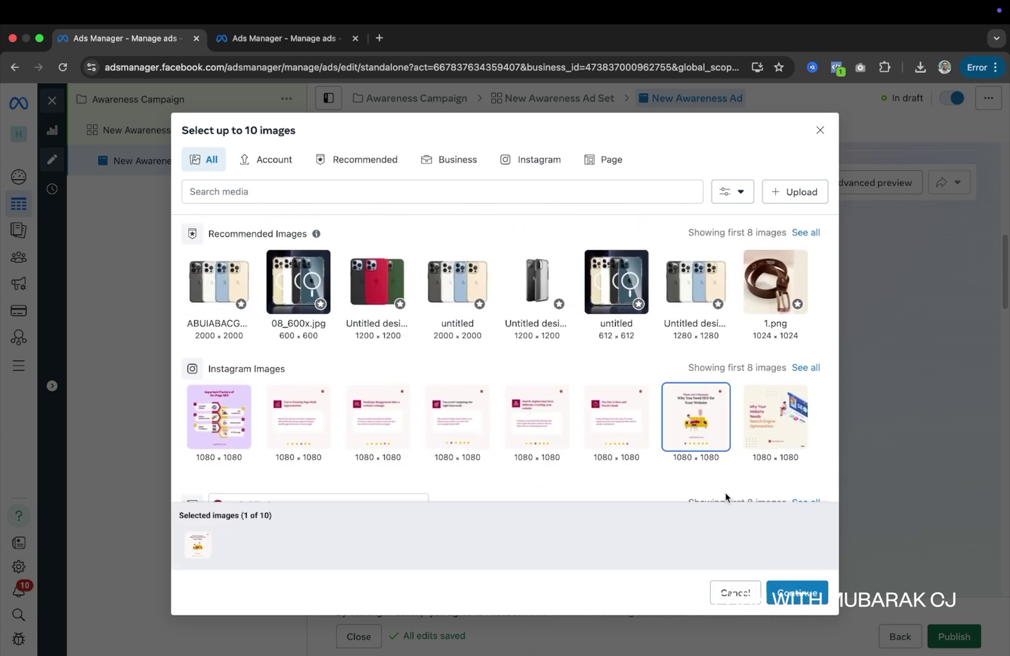
{"action": "left_click", "coordinate": [790, 593]}
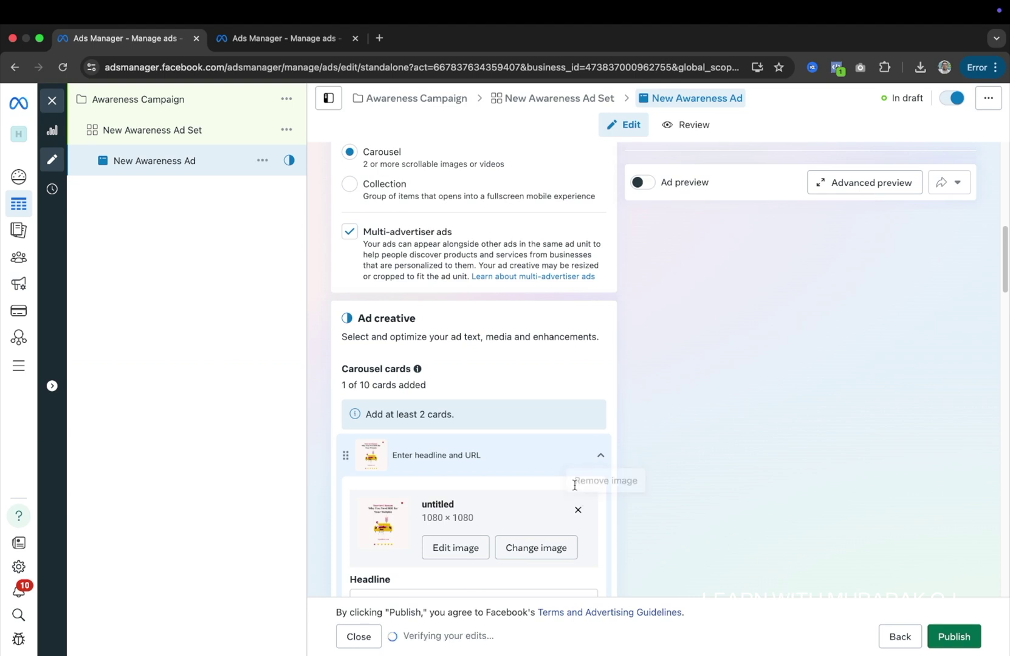
Step: Set the first carousel card's headline to "test" and collapse the card
{"action": "scroll", "coordinate": [483, 461], "scroll_direction": "down", "scroll_amount": 4}
{"action": "left_click", "coordinate": [431, 389]}
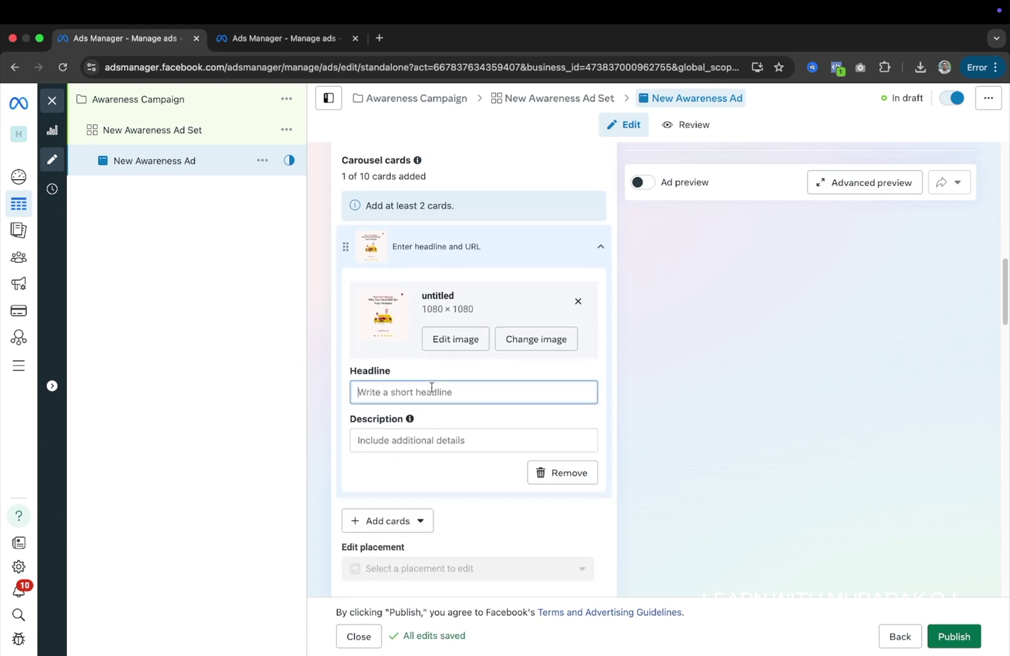
{"action": "type", "text": "tset"}
{"action": "key", "text": "BackSpace"}
{"action": "key", "text": "BackSpace"}
{"action": "key", "text": "BackSpace"}
{"action": "key", "text": "BackSpace"}
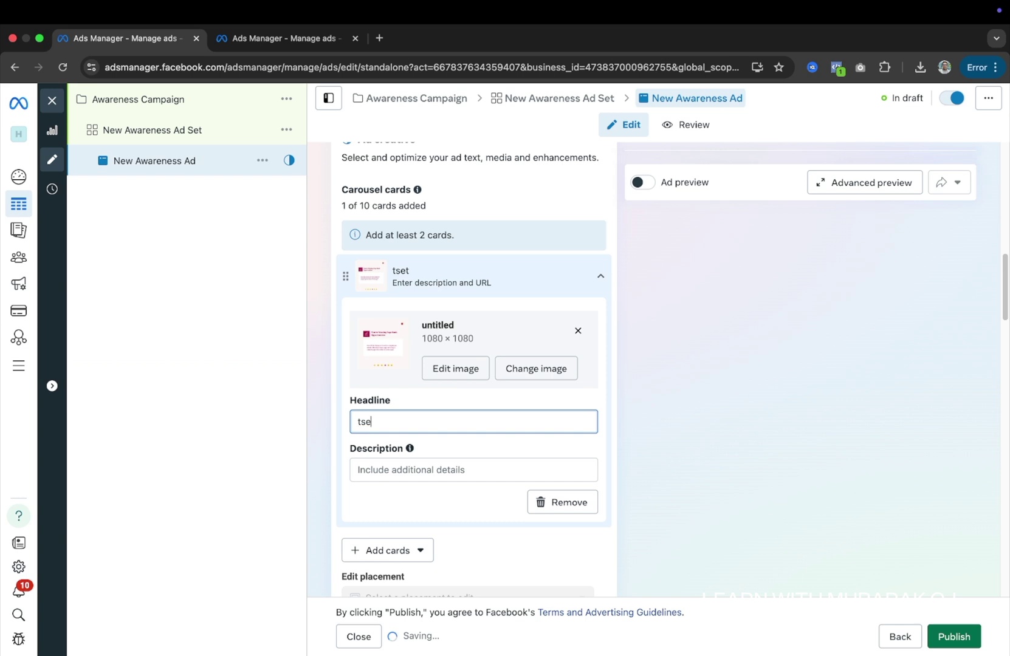
{"action": "type", "text": "test"}
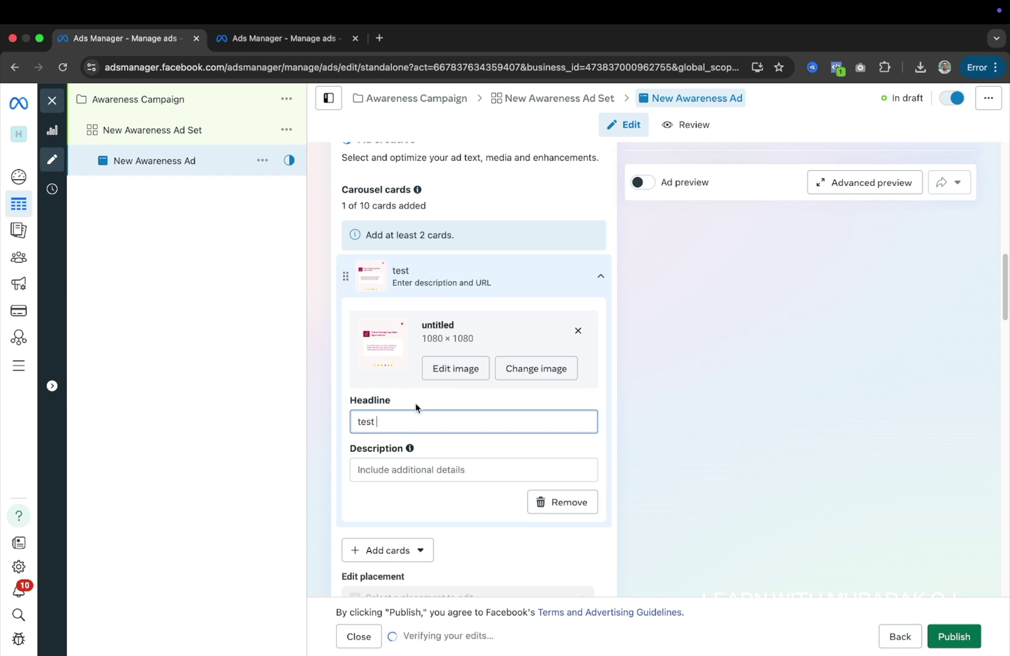
{"action": "left_click", "coordinate": [601, 280]}
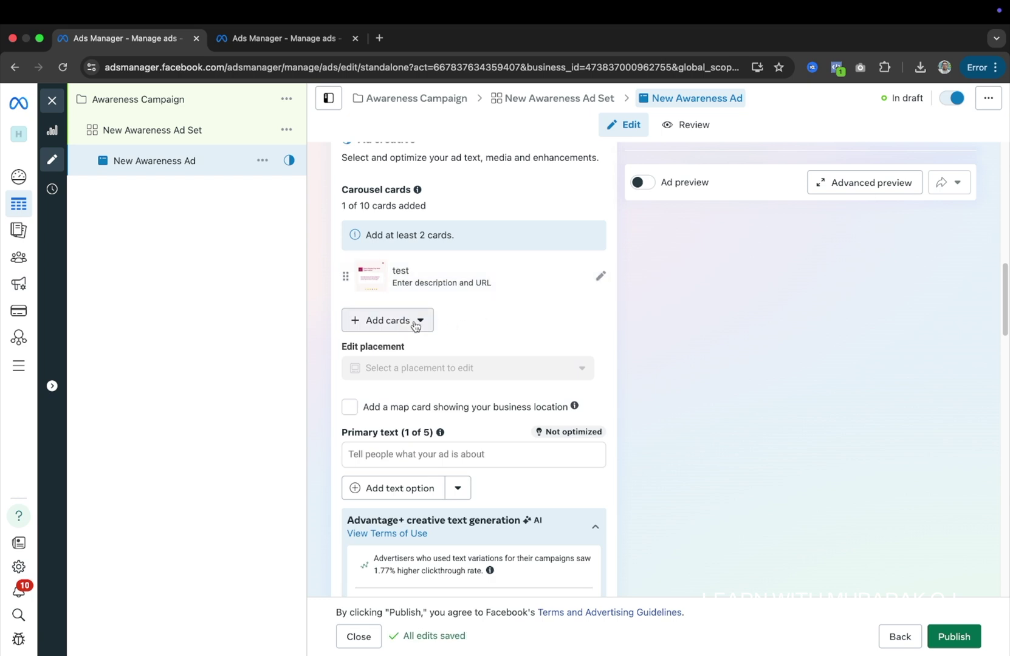
Step: Add five more image cards from the Instagram images, choosing the second through sixth pictures in that row
{"action": "left_click", "coordinate": [413, 321]}
{"action": "left_click", "coordinate": [410, 363]}
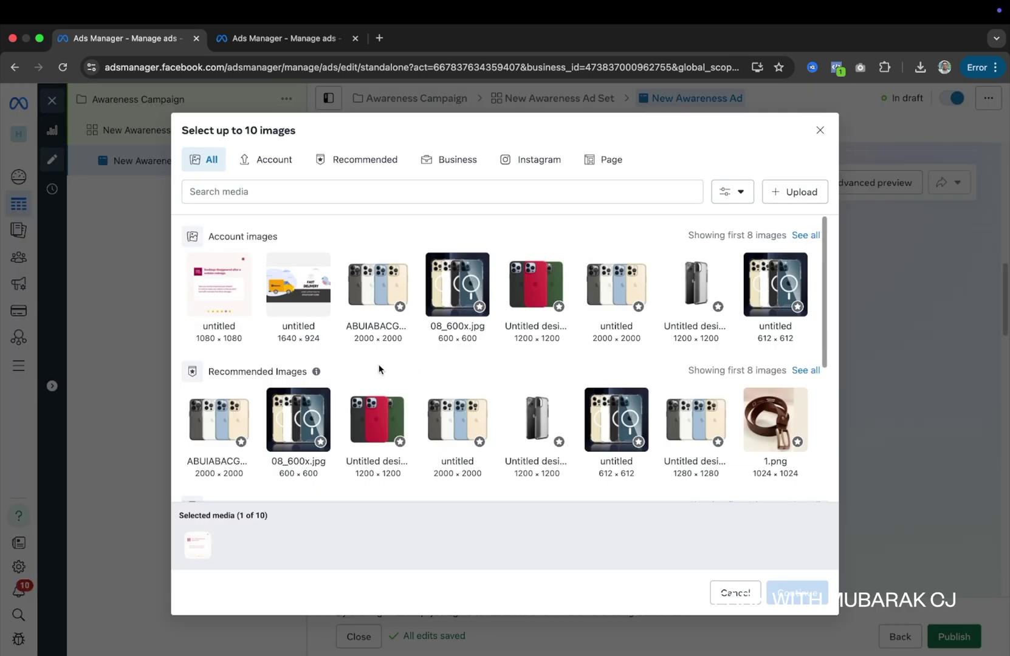
{"action": "scroll", "coordinate": [613, 390], "scroll_direction": "down", "scroll_amount": 3}
{"action": "scroll", "coordinate": [613, 390], "scroll_direction": "down", "scroll_amount": 2}
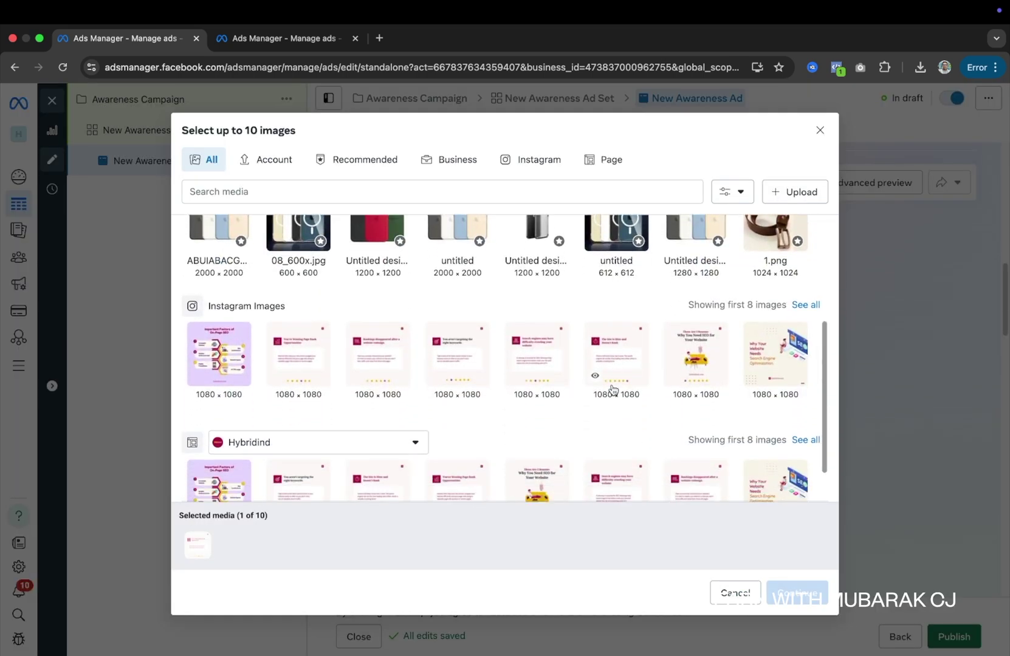
{"action": "left_click", "coordinate": [606, 364]}
{"action": "left_click", "coordinate": [543, 363]}
{"action": "left_click", "coordinate": [451, 359]}
{"action": "left_click", "coordinate": [377, 359]}
{"action": "left_click", "coordinate": [298, 359]}
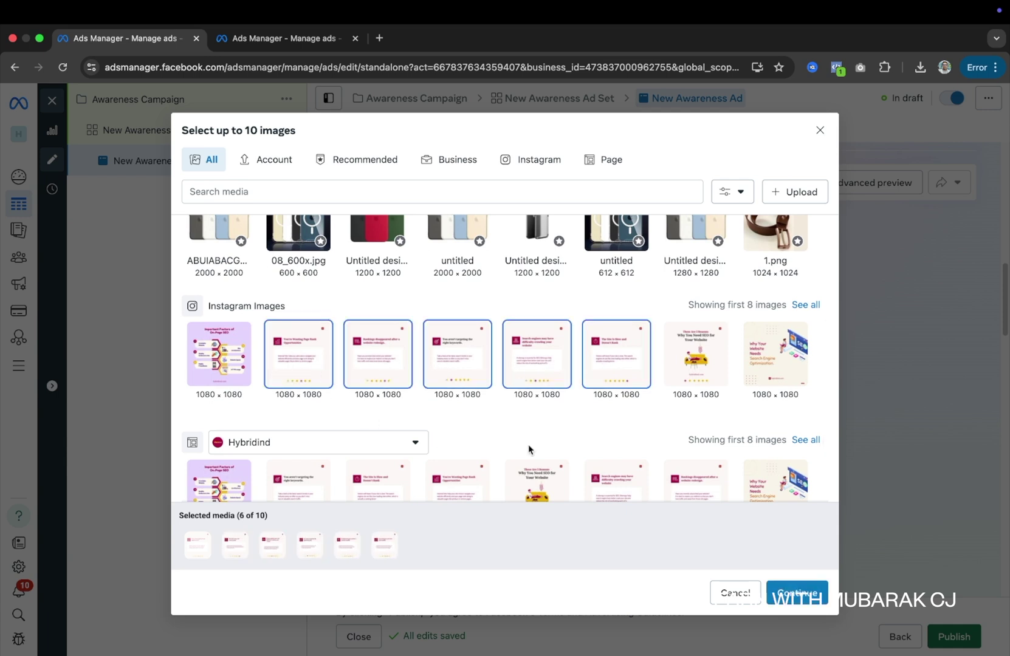
{"action": "left_click", "coordinate": [814, 603]}
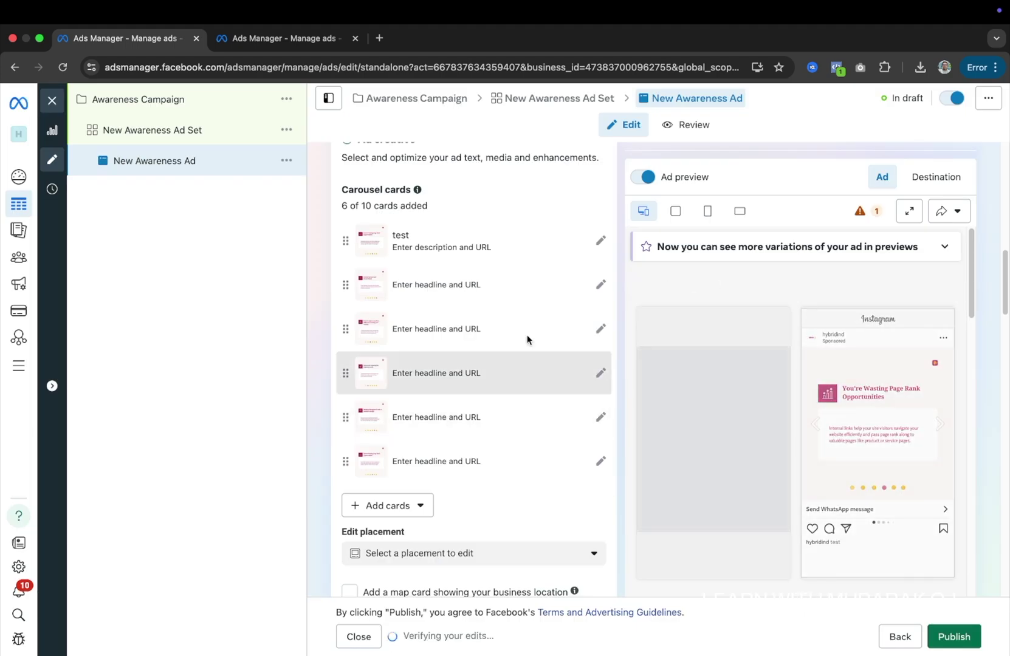
Step: Apply the first card's headline to all carousel cards and collapse the card
{"action": "left_click", "coordinate": [601, 241]}
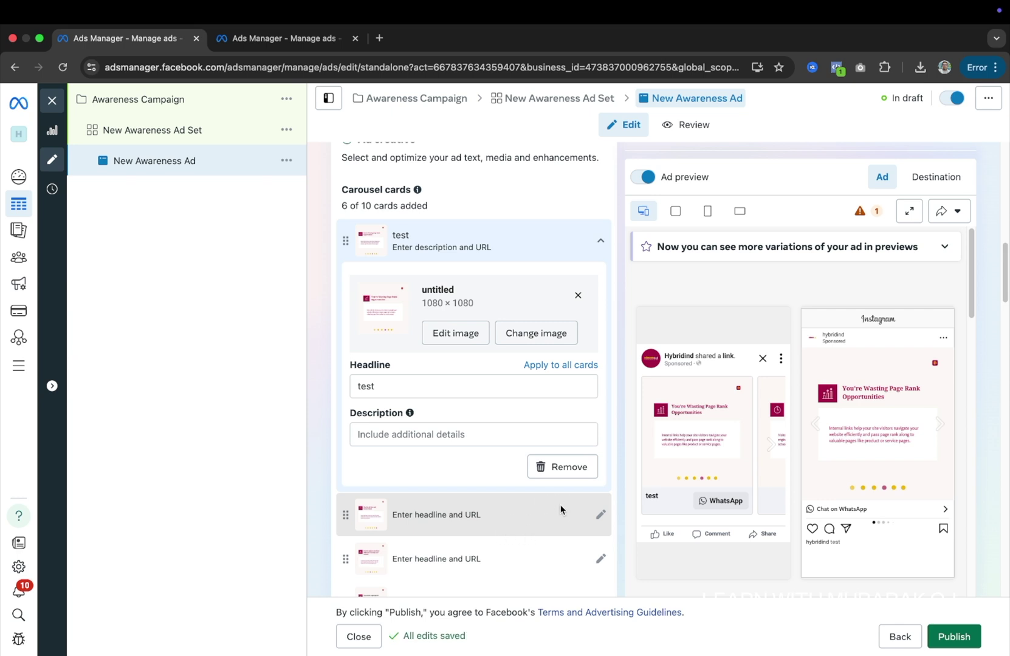
{"action": "left_click", "coordinate": [554, 366]}
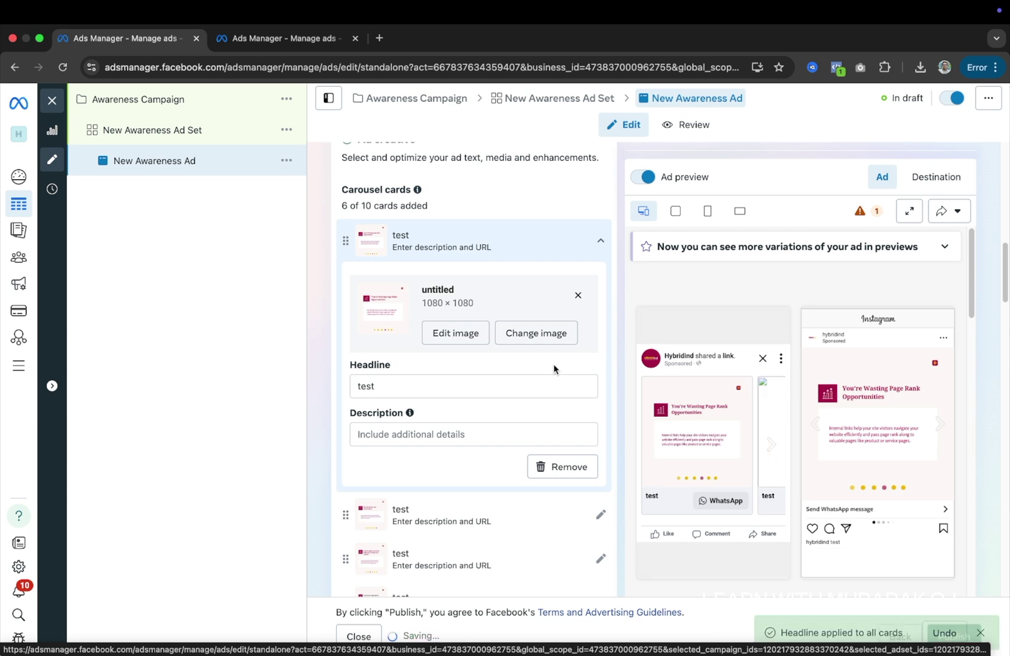
{"action": "left_click", "coordinate": [599, 241]}
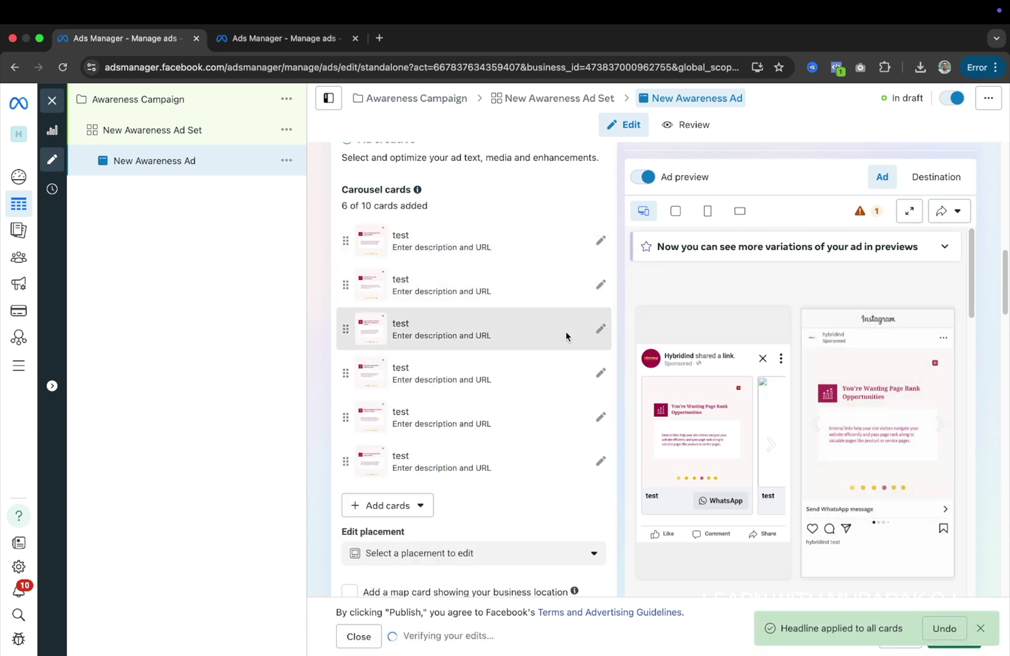
Step: Enter "tset" as the ad's primary text and set the call to action to Learn more
{"action": "scroll", "coordinate": [566, 336], "scroll_direction": "down", "scroll_amount": 5}
{"action": "left_click", "coordinate": [494, 316]}
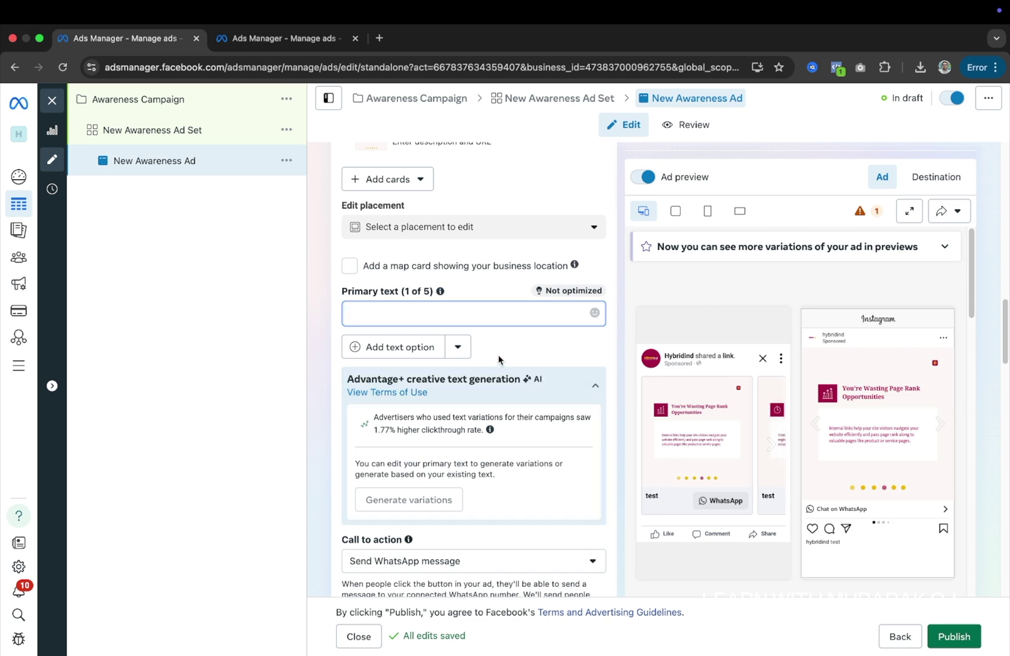
{"action": "left_click", "coordinate": [429, 313]}
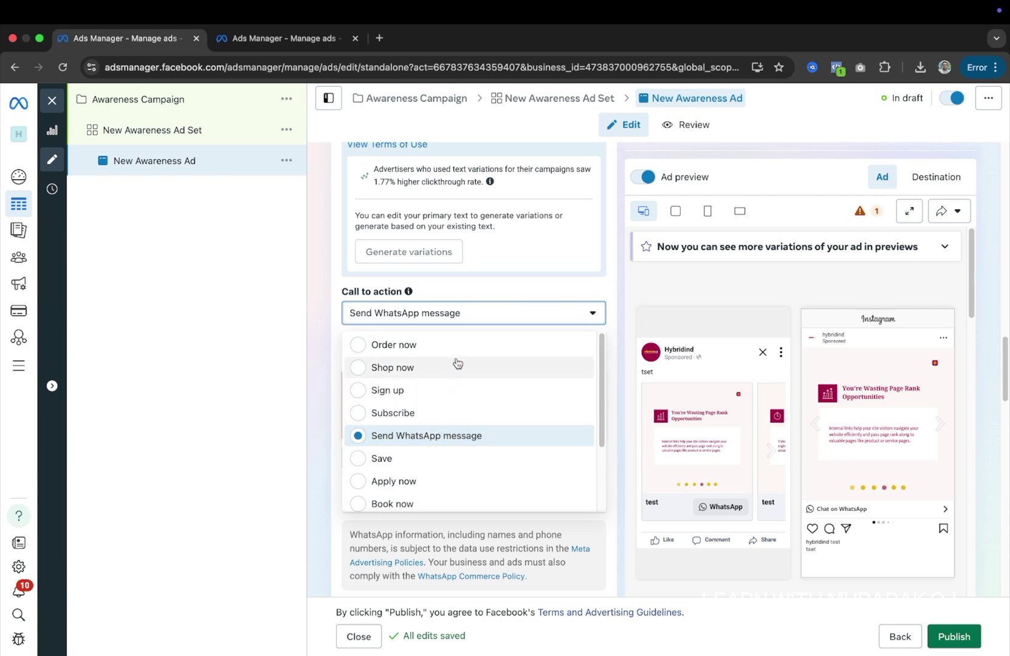
{"action": "scroll", "coordinate": [401, 505], "scroll_direction": "down", "scroll_amount": 3}
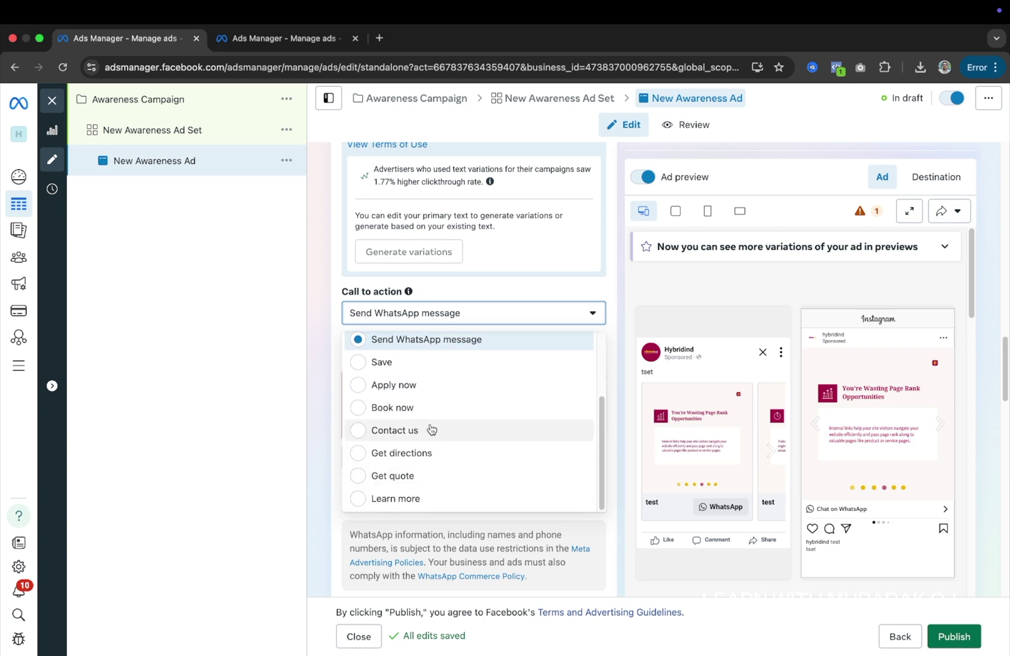
{"action": "scroll", "coordinate": [431, 429], "scroll_direction": "up", "scroll_amount": 2}
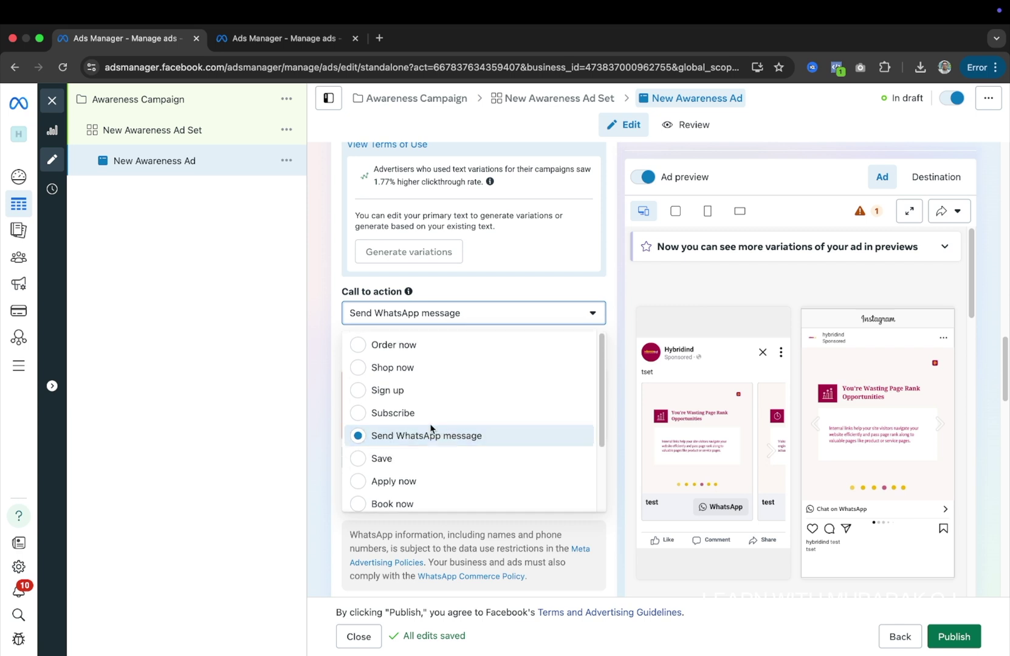
{"action": "left_click", "coordinate": [443, 377]}
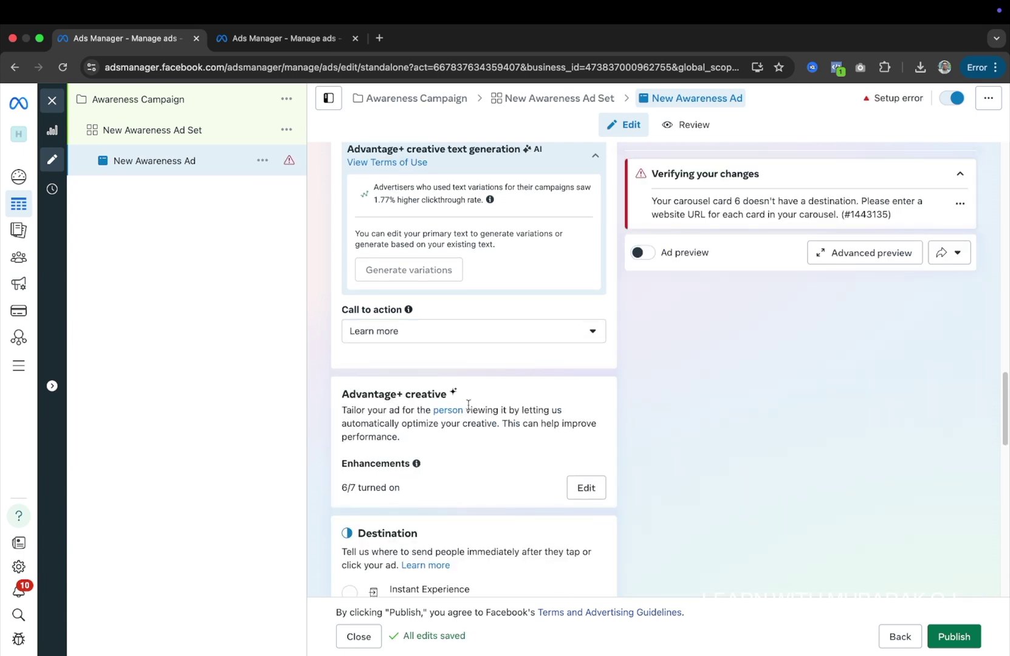
Step: Expand the first carousel card and examine its required Website URL field
{"action": "scroll", "coordinate": [468, 405], "scroll_direction": "down", "scroll_amount": 3}
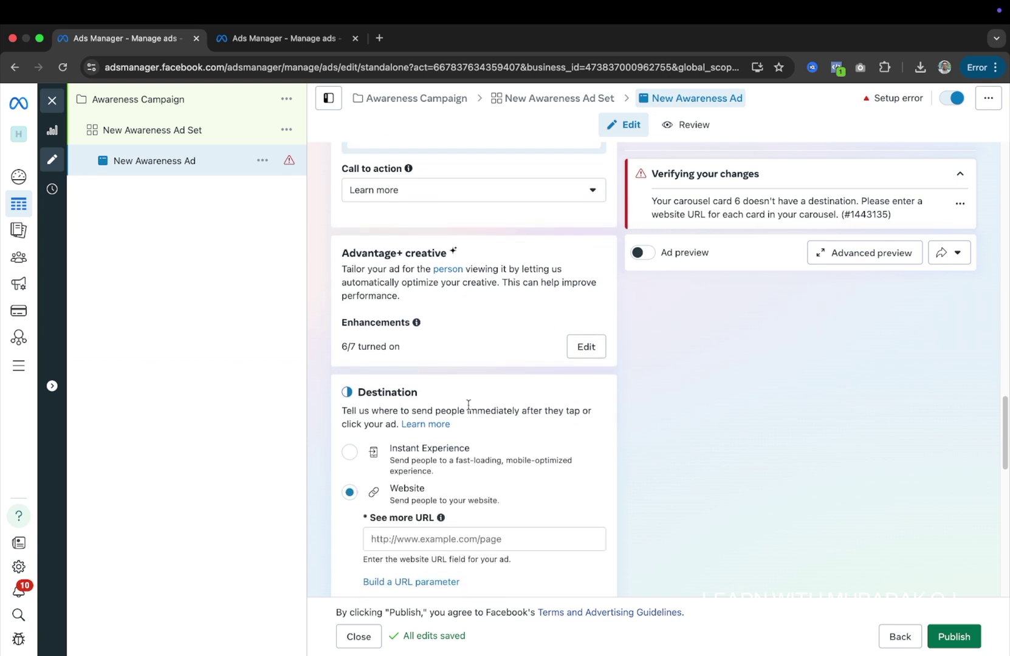
{"action": "scroll", "coordinate": [468, 404], "scroll_direction": "up", "scroll_amount": 10}
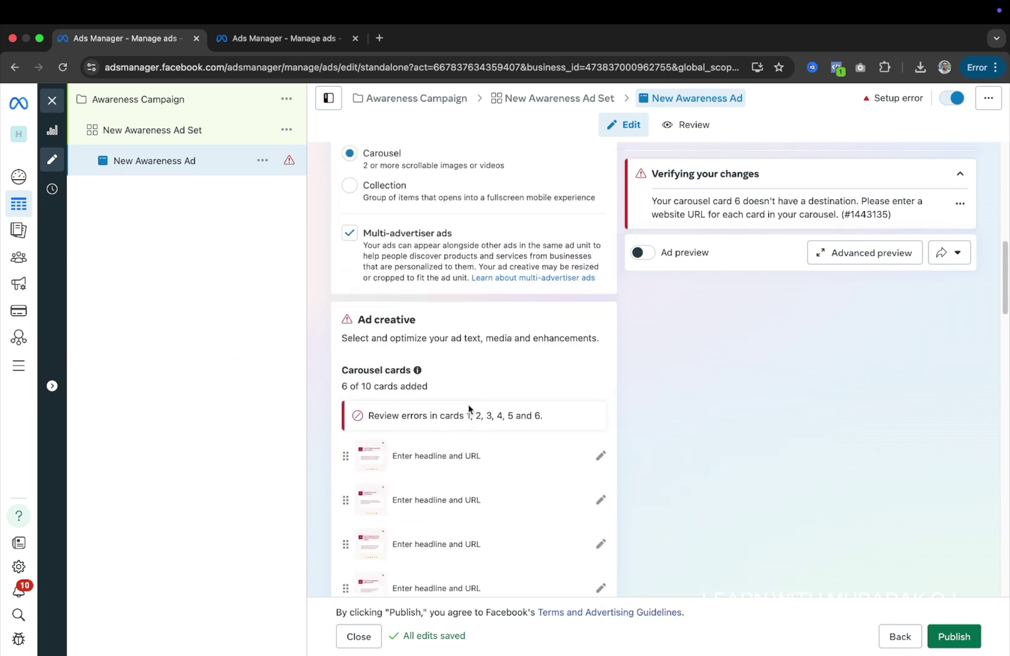
{"action": "scroll", "coordinate": [468, 404], "scroll_direction": "down", "scroll_amount": 3}
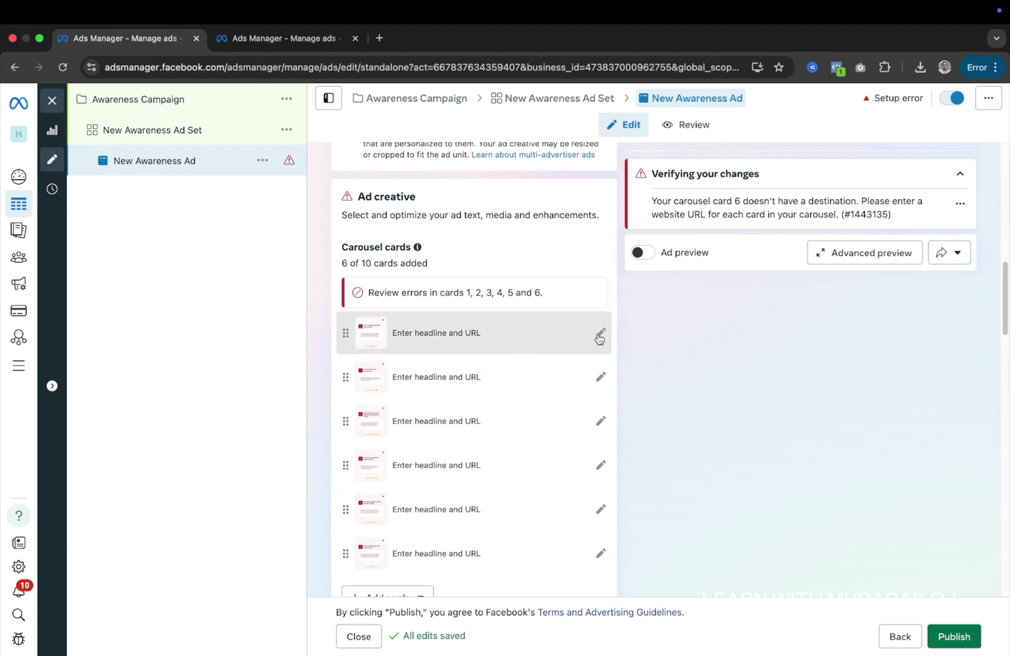
{"action": "left_click", "coordinate": [598, 335]}
{"action": "scroll", "coordinate": [454, 378], "scroll_direction": "down", "scroll_amount": 3}
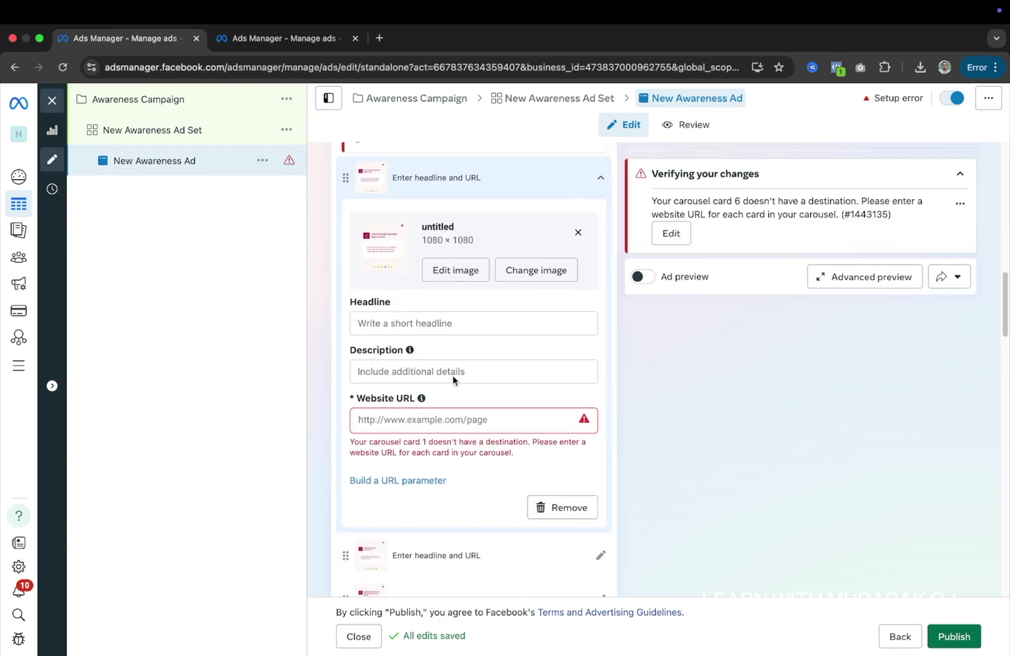
{"action": "left_click", "coordinate": [422, 413]}
Step: Set the ad's destination to Messaging apps and check the second carousel card's fields
{"action": "scroll", "coordinate": [423, 414], "scroll_direction": "down", "scroll_amount": 10}
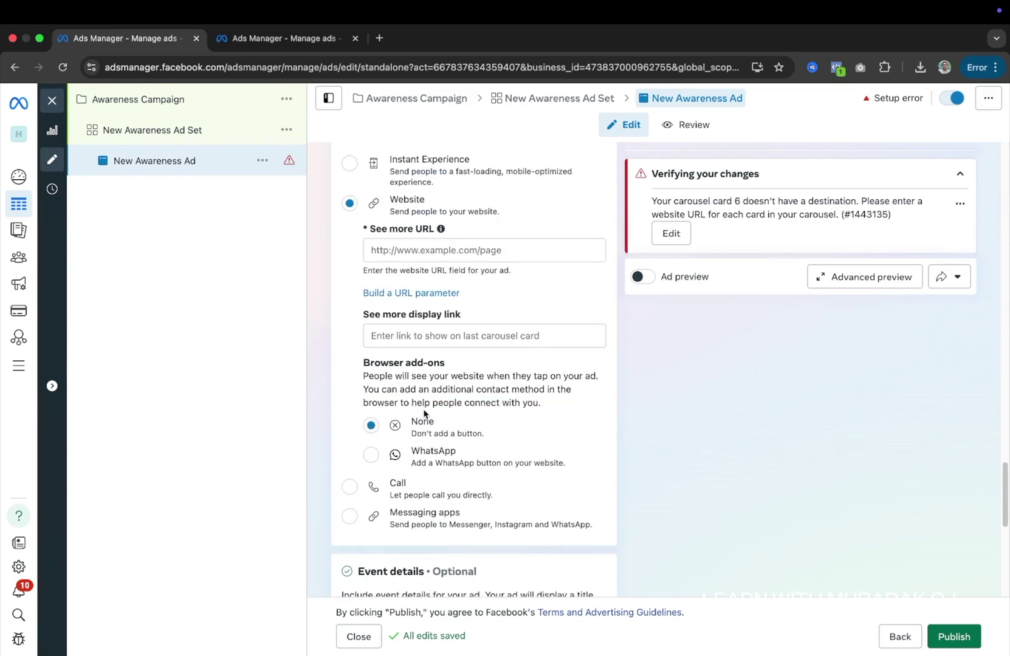
{"action": "left_click", "coordinate": [352, 533]}
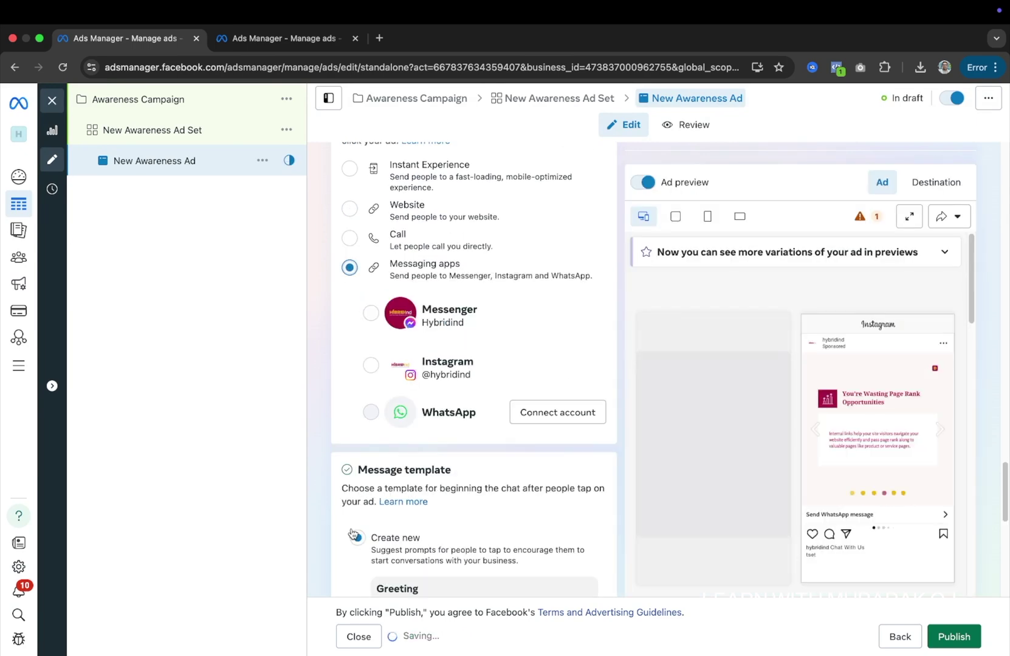
{"action": "scroll", "coordinate": [444, 265], "scroll_direction": "up", "scroll_amount": 10}
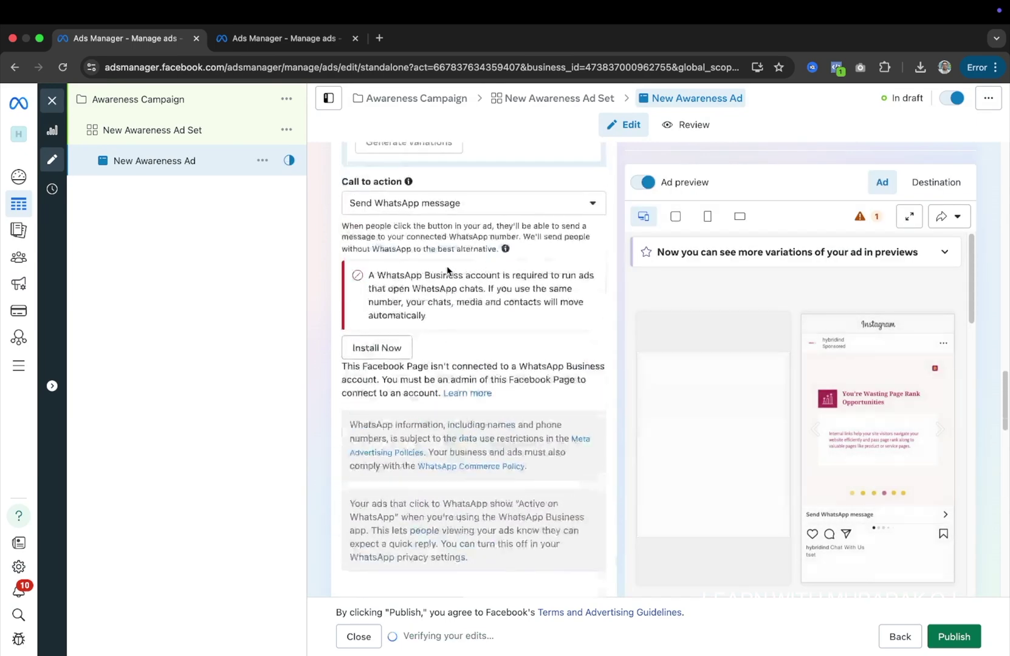
{"action": "scroll", "coordinate": [447, 271], "scroll_direction": "up", "scroll_amount": 15}
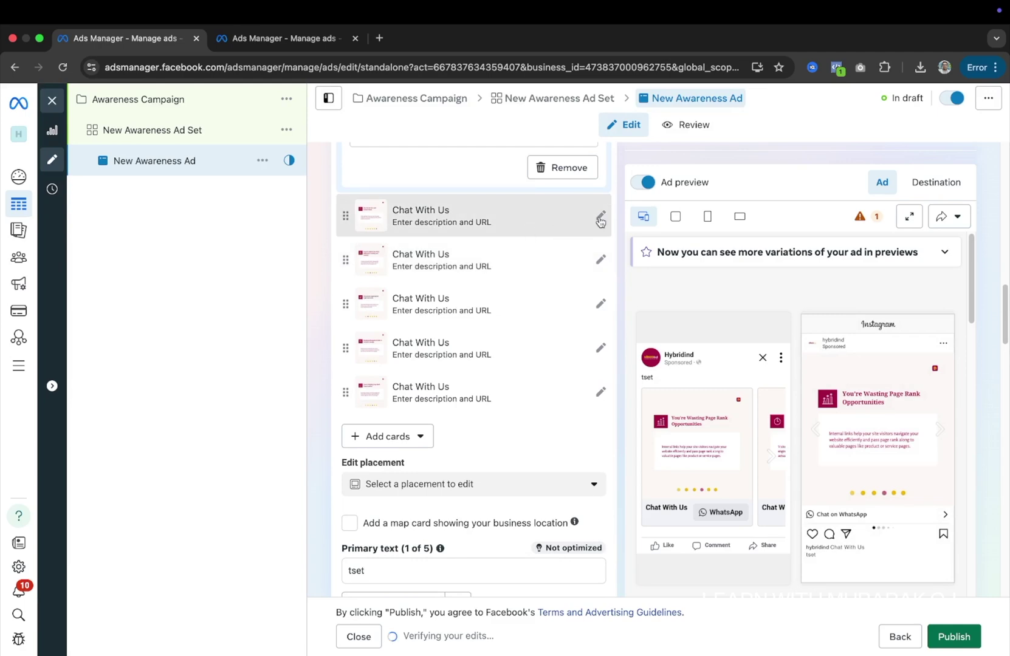
{"action": "left_click", "coordinate": [600, 218]}
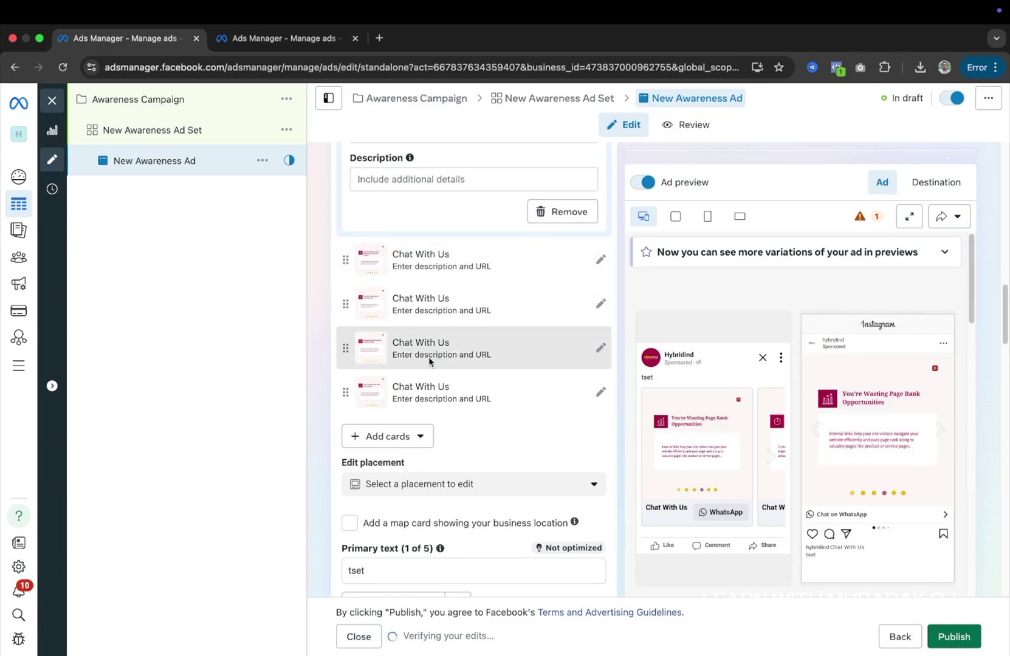
{"action": "scroll", "coordinate": [428, 357], "scroll_direction": "up", "scroll_amount": 2}
{"action": "scroll", "coordinate": [428, 357], "scroll_direction": "down", "scroll_amount": 12}
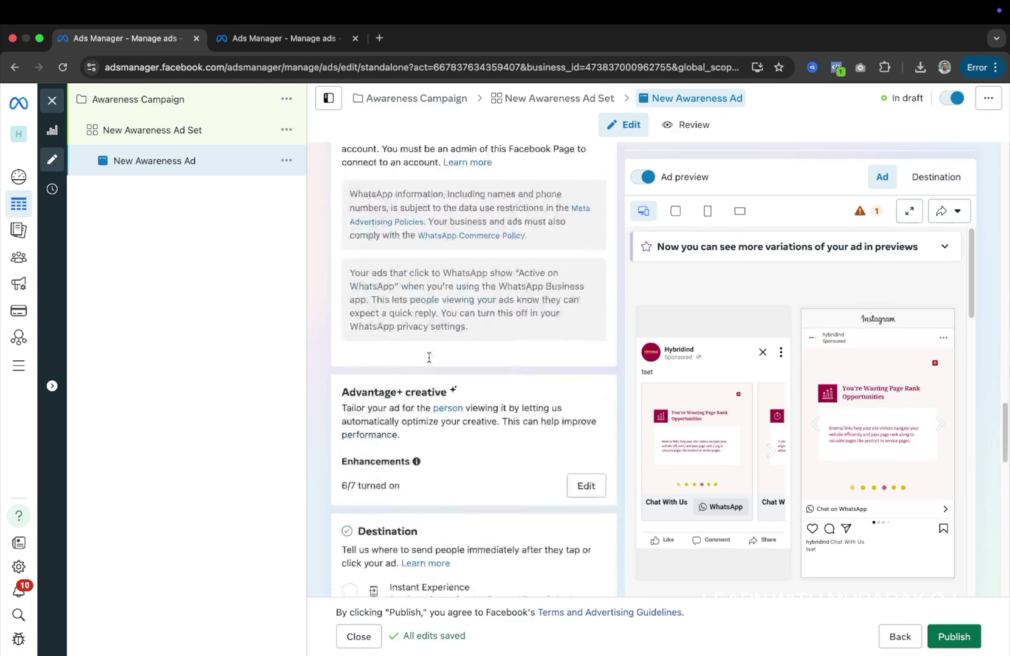
Step: Switch the ad's destination back to Website and review the second carousel card's Website URL field
{"action": "scroll", "coordinate": [428, 356], "scroll_direction": "down", "scroll_amount": 7}
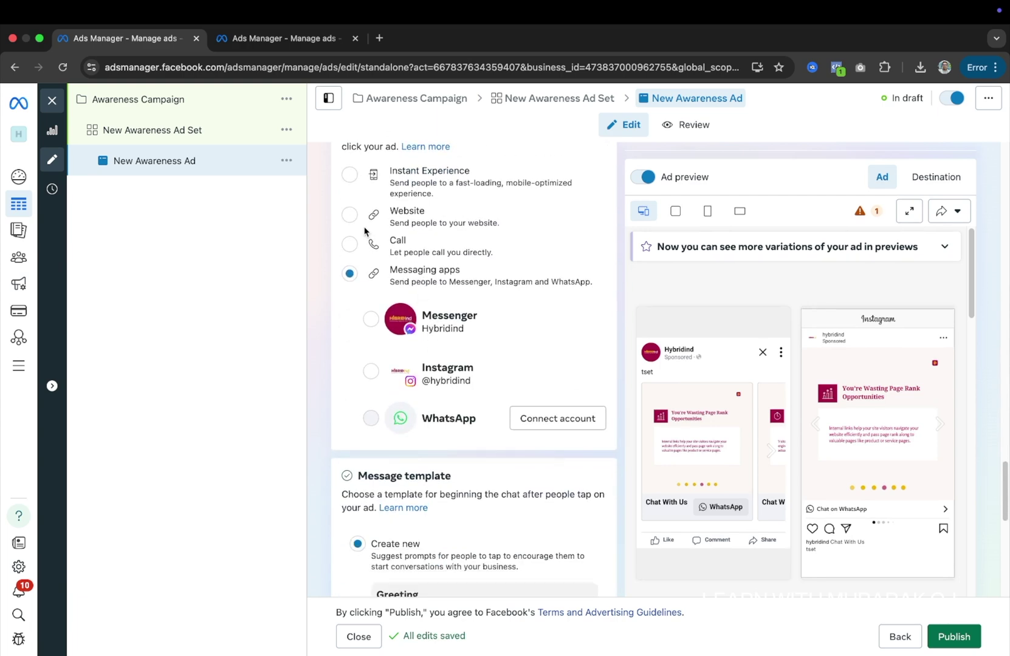
{"action": "left_click", "coordinate": [349, 215]}
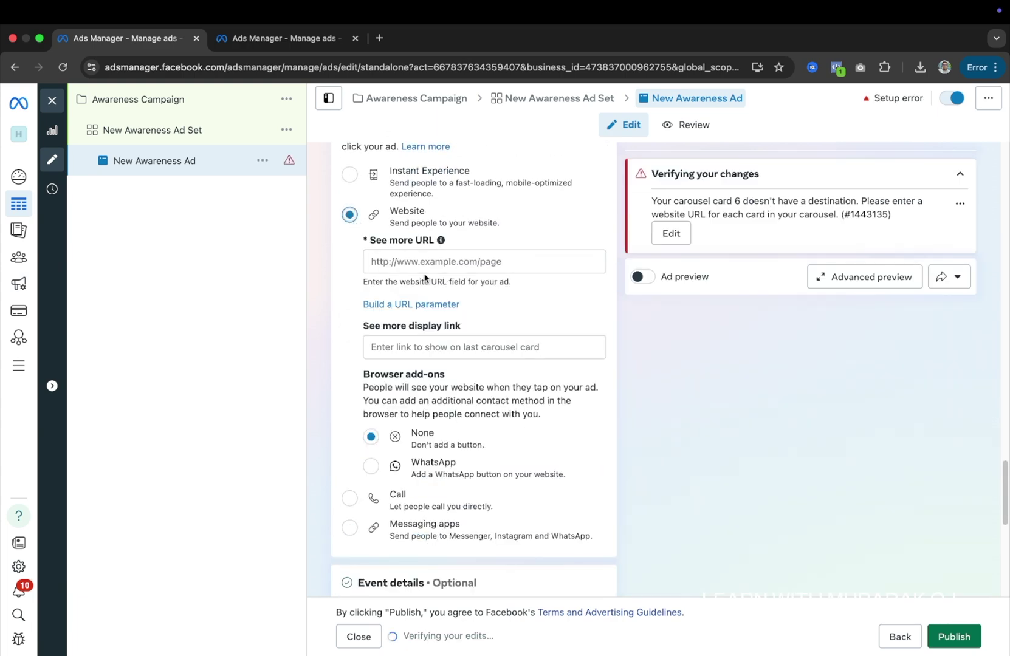
{"action": "scroll", "coordinate": [434, 260], "scroll_direction": "up", "scroll_amount": 6}
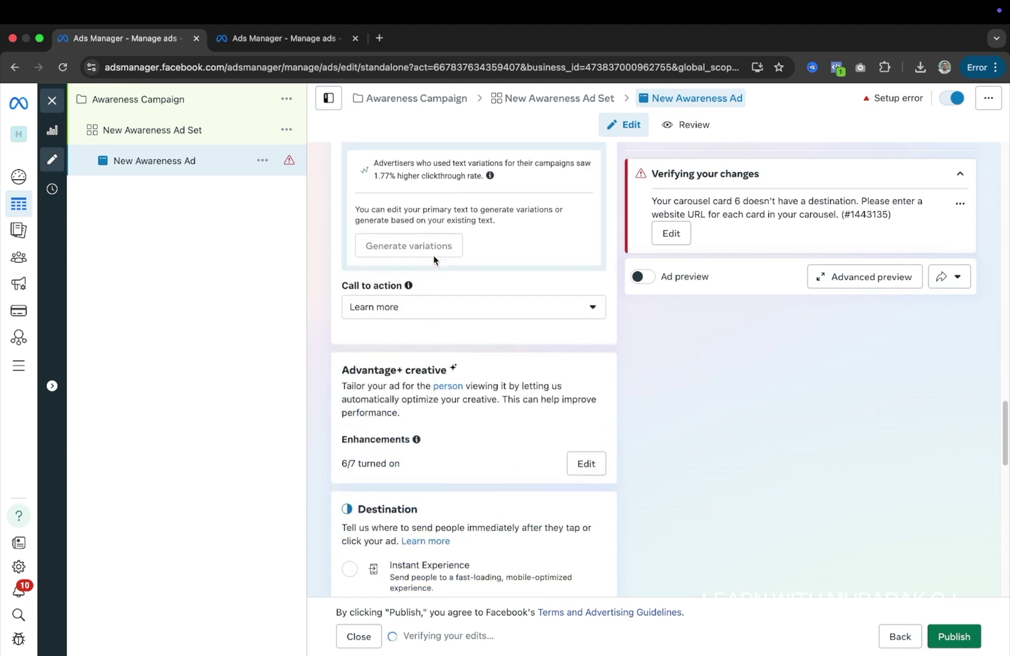
{"action": "scroll", "coordinate": [434, 260], "scroll_direction": "up", "scroll_amount": 10}
{"action": "scroll", "coordinate": [434, 260], "scroll_direction": "down", "scroll_amount": 2}
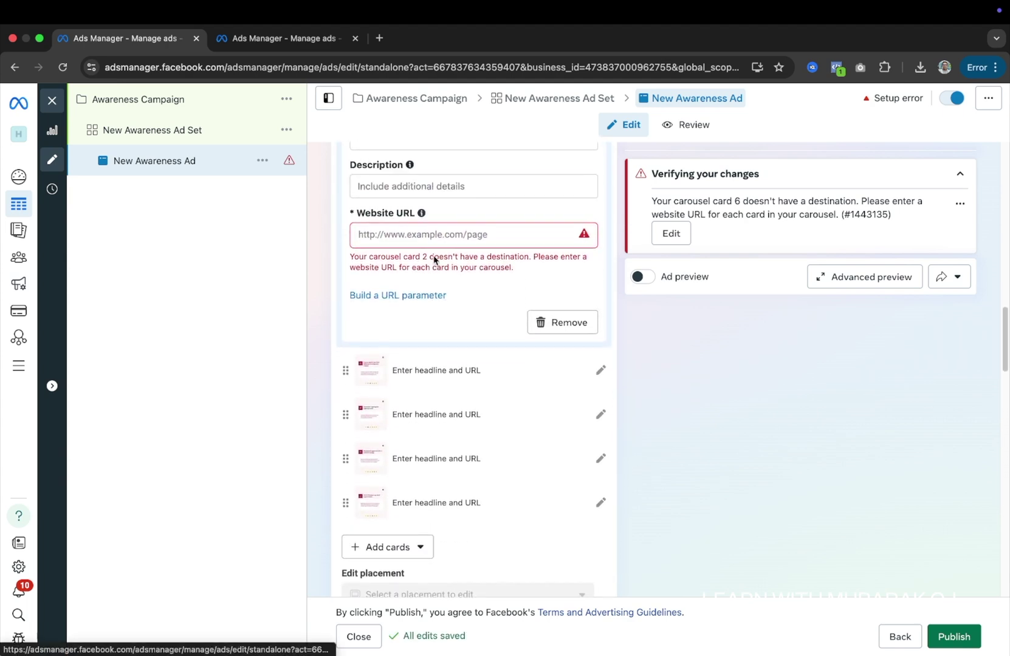
{"action": "scroll", "coordinate": [434, 260], "scroll_direction": "up", "scroll_amount": 3}
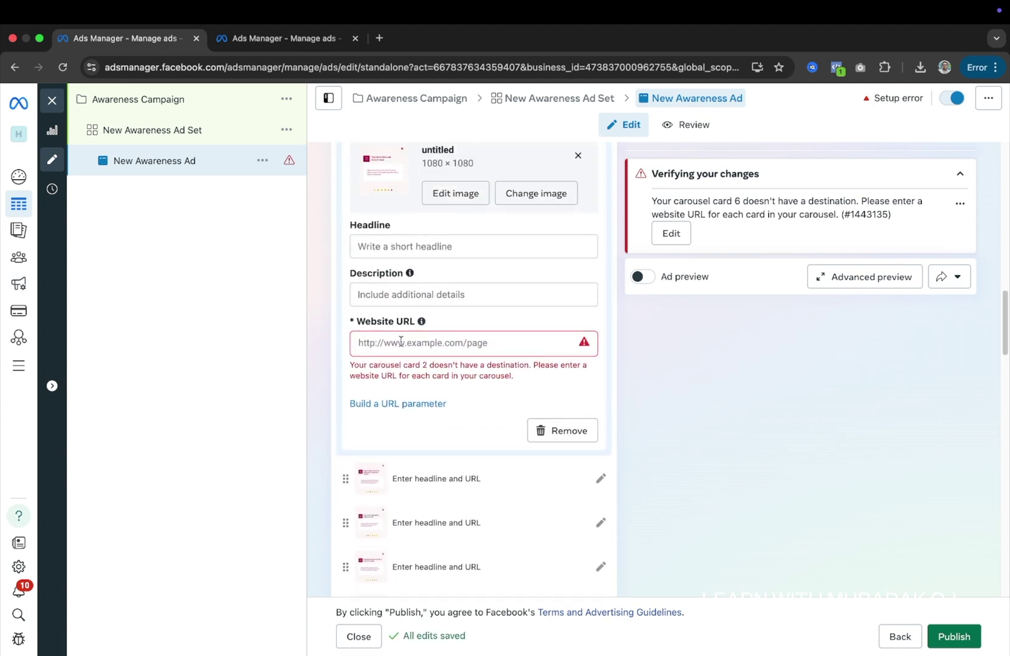
{"action": "scroll", "coordinate": [455, 274], "scroll_direction": "up", "scroll_amount": 1}
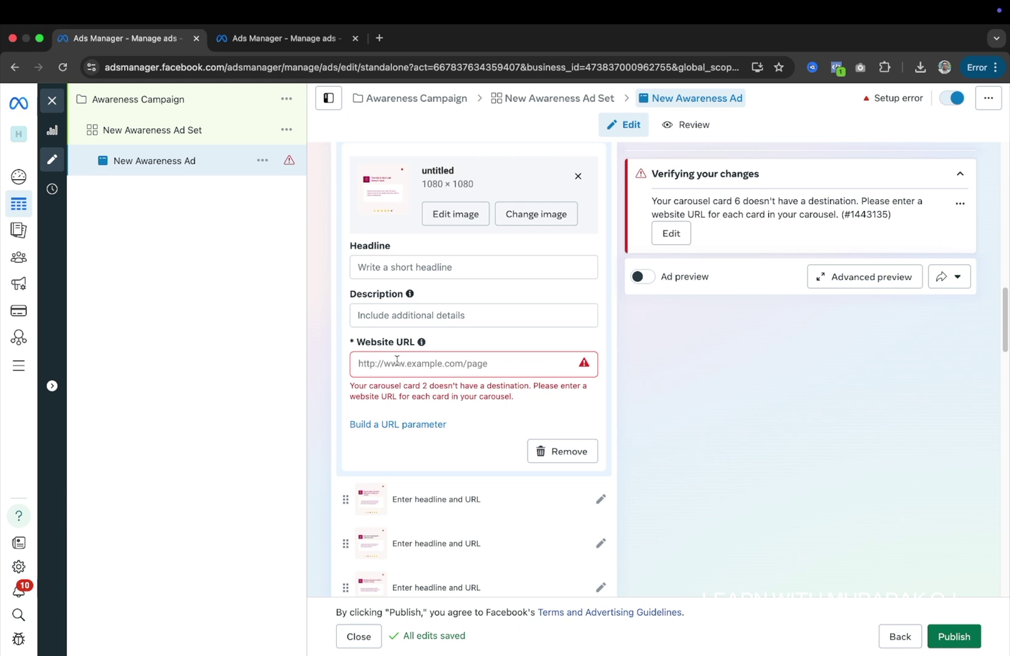
Step: Set the ad's destination to Messaging apps and use Send message as the call to action
{"action": "scroll", "coordinate": [456, 371], "scroll_direction": "down", "scroll_amount": 3}
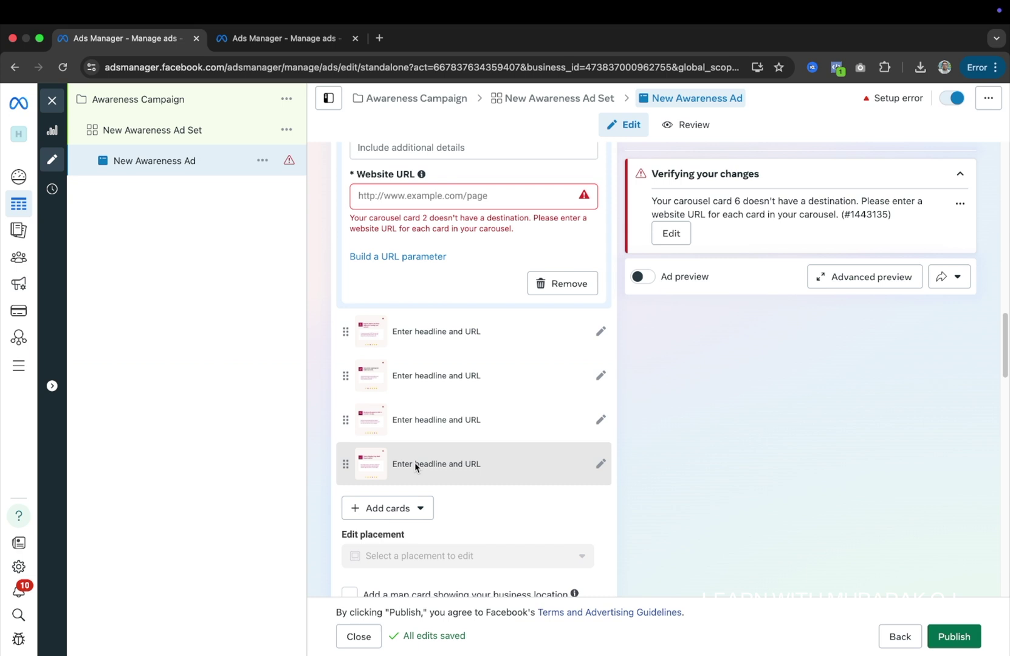
{"action": "scroll", "coordinate": [508, 205], "scroll_direction": "down", "scroll_amount": 3}
{"action": "scroll", "coordinate": [444, 376], "scroll_direction": "down", "scroll_amount": 15}
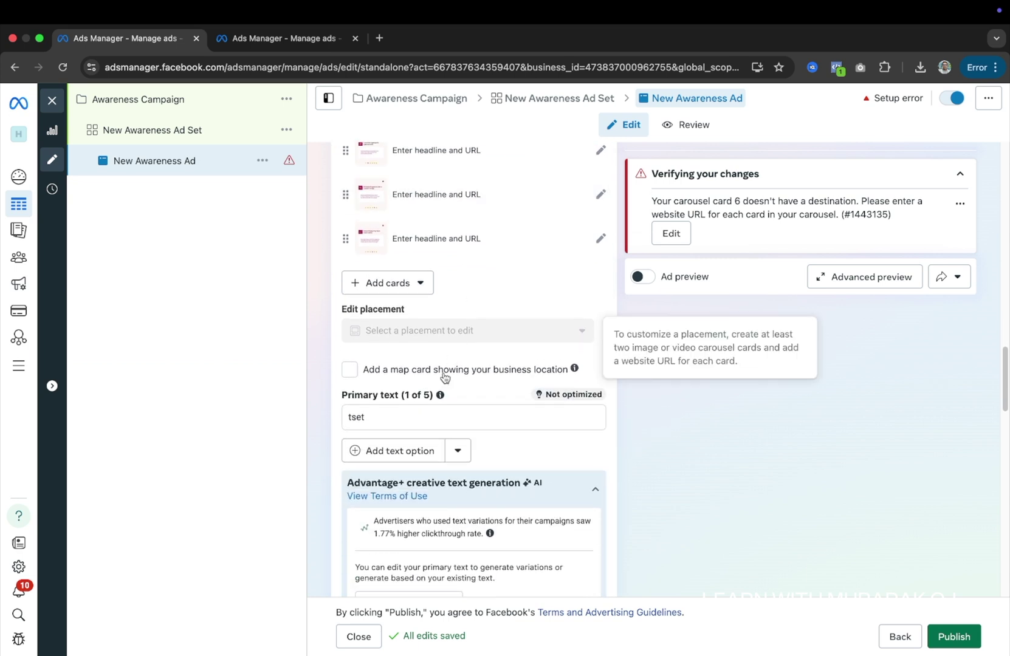
{"action": "scroll", "coordinate": [443, 372], "scroll_direction": "down", "scroll_amount": 4}
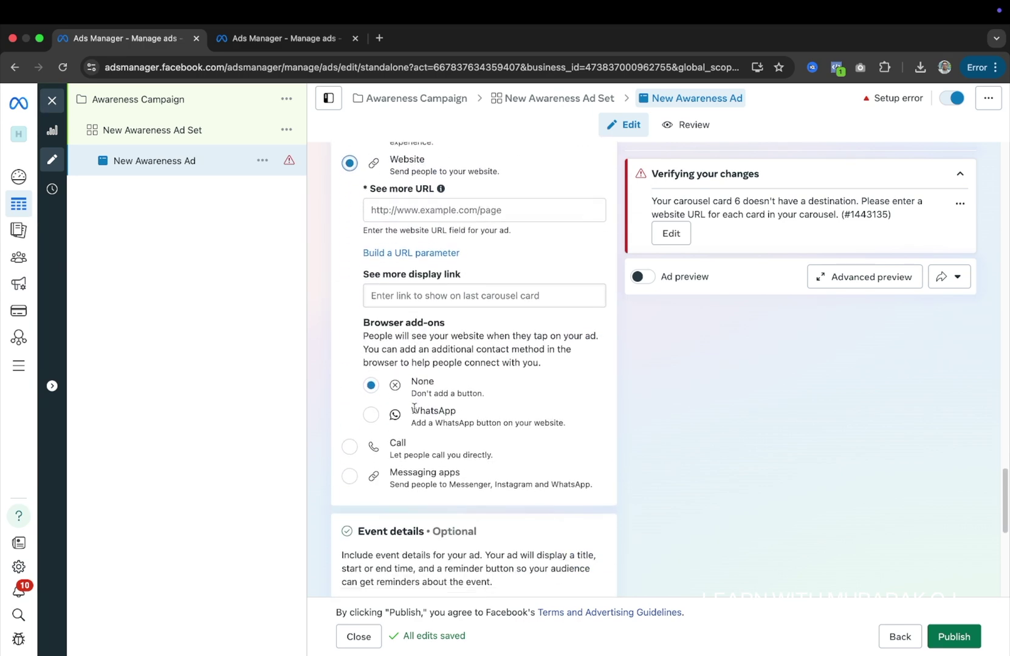
{"action": "left_click", "coordinate": [349, 477]}
{"action": "scroll", "coordinate": [453, 330], "scroll_direction": "down", "scroll_amount": 5}
{"action": "scroll", "coordinate": [453, 330], "scroll_direction": "up", "scroll_amount": 10}
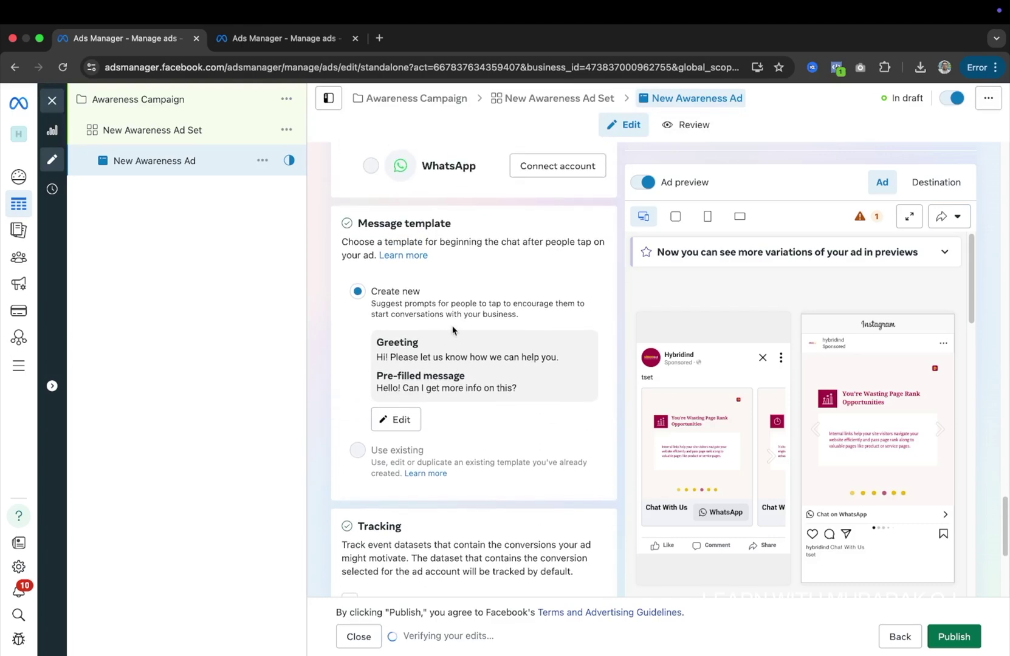
{"action": "scroll", "coordinate": [452, 326], "scroll_direction": "down", "scroll_amount": 10}
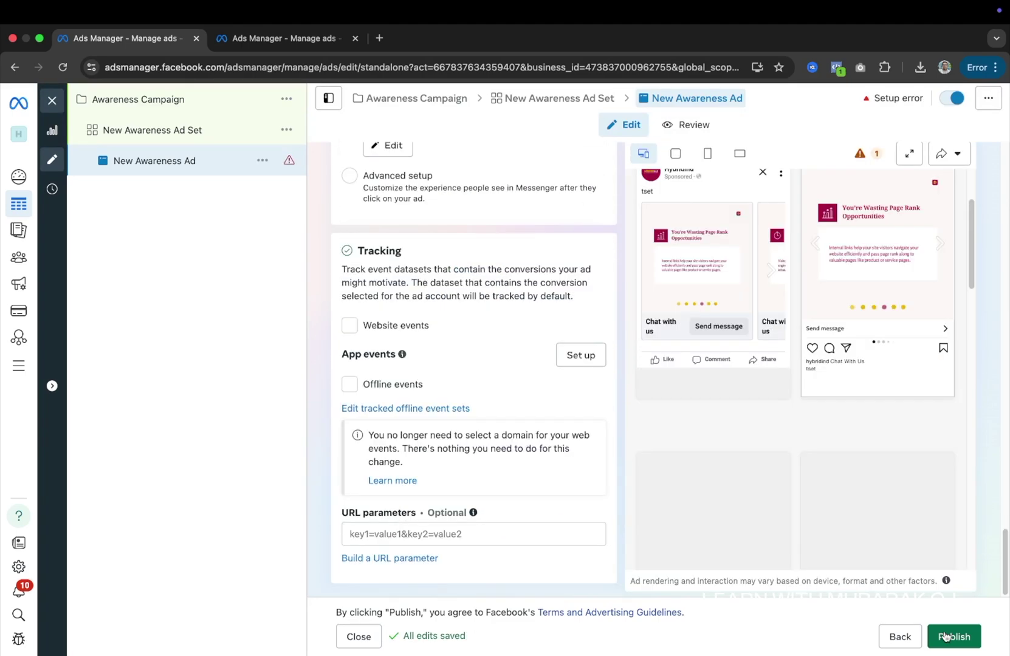
Step: Publish the ad, then collapse the error review and dismiss the publishing notification
{"action": "left_click", "coordinate": [946, 636]}
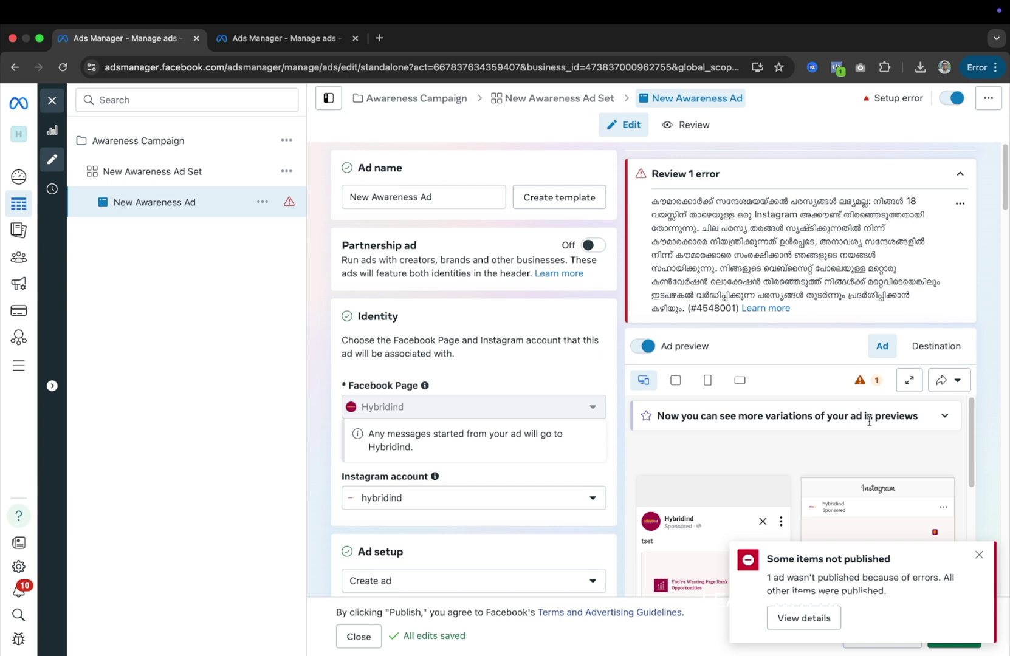
{"action": "left_click", "coordinate": [799, 172]}
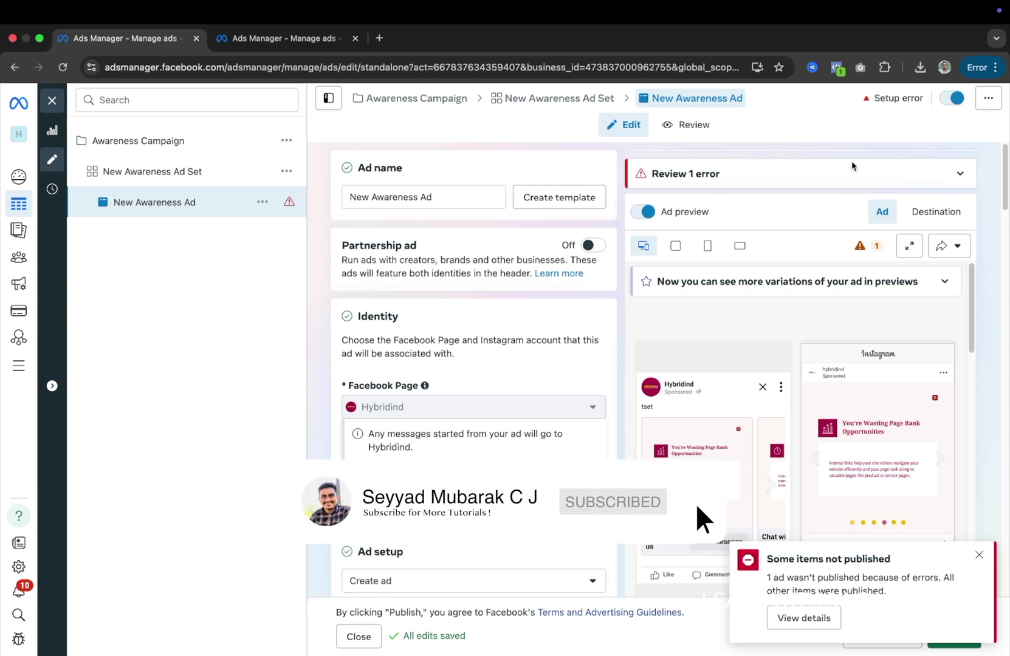
{"action": "left_click", "coordinate": [975, 553]}
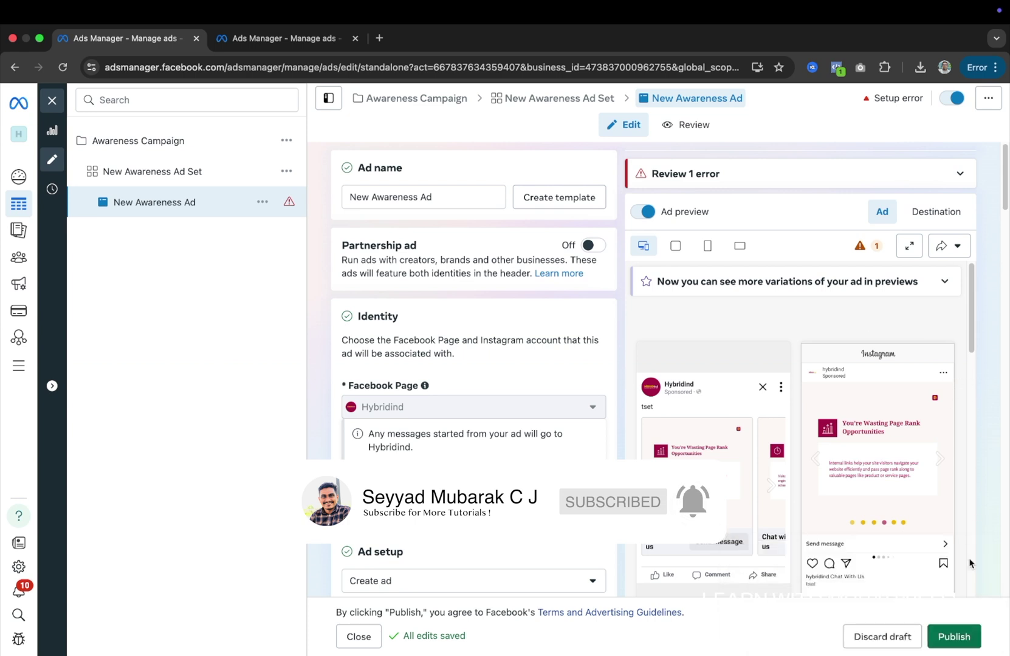